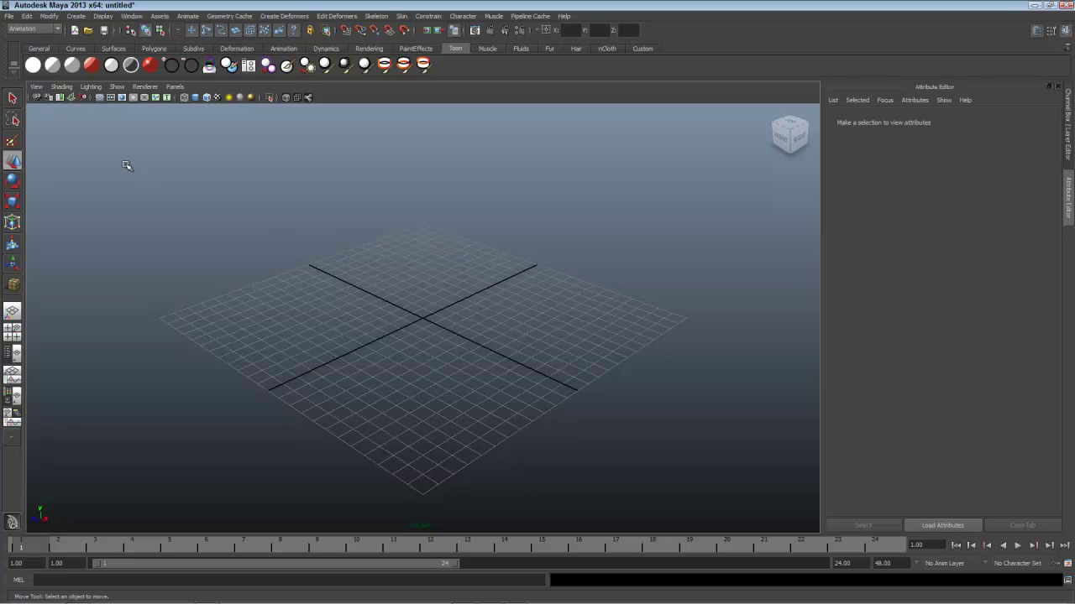
- Set the Cell Mitosis folder as the current Maya project via File > Set Project
{"action": "left_click", "coordinate": [9, 16]}
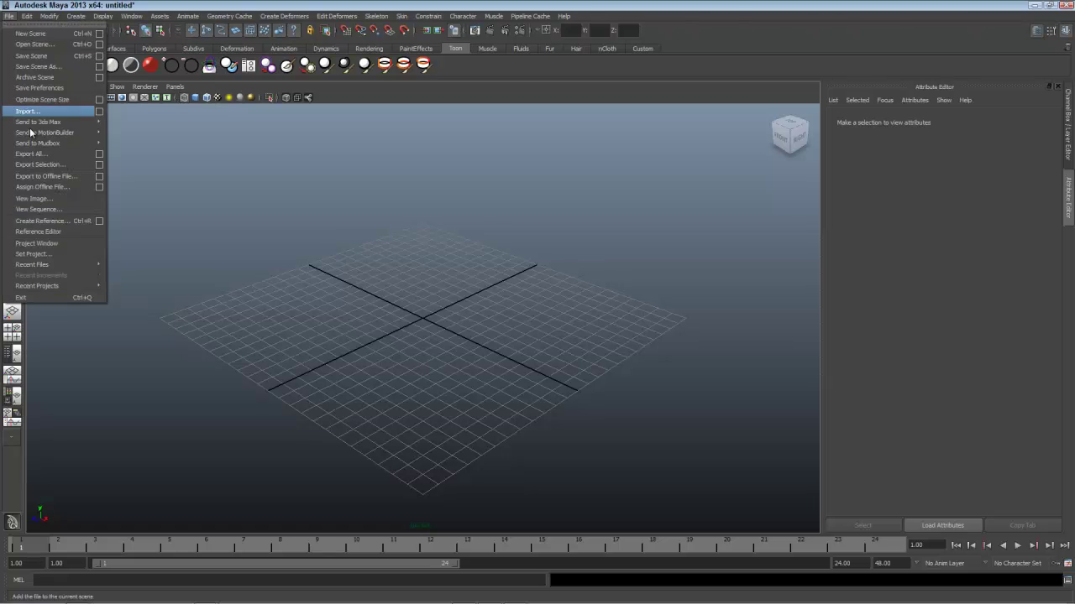
{"action": "left_click", "coordinate": [82, 252]}
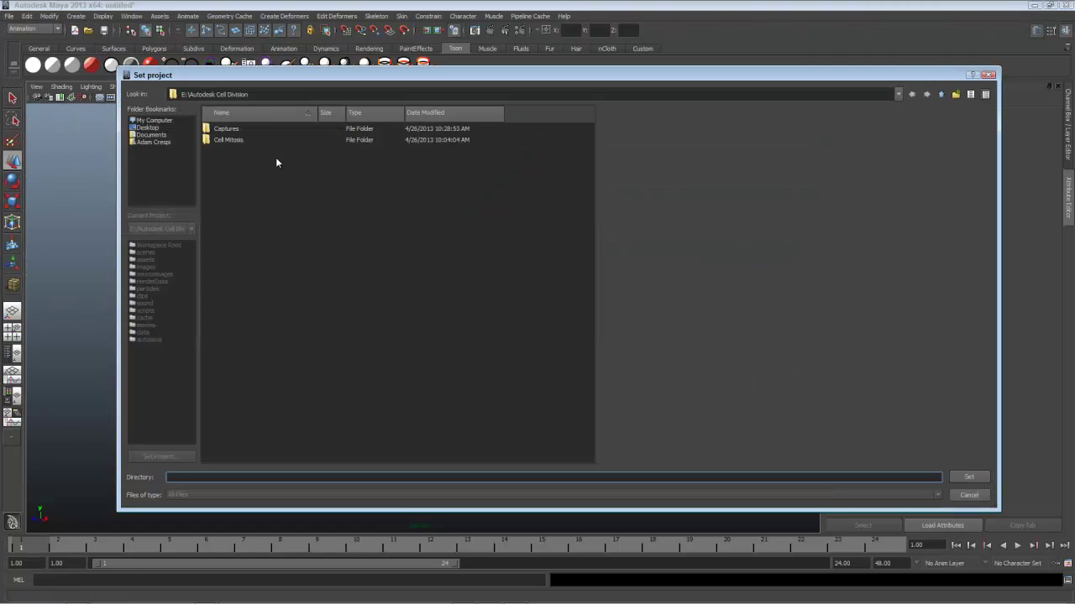
{"action": "double_click", "coordinate": [235, 141]}
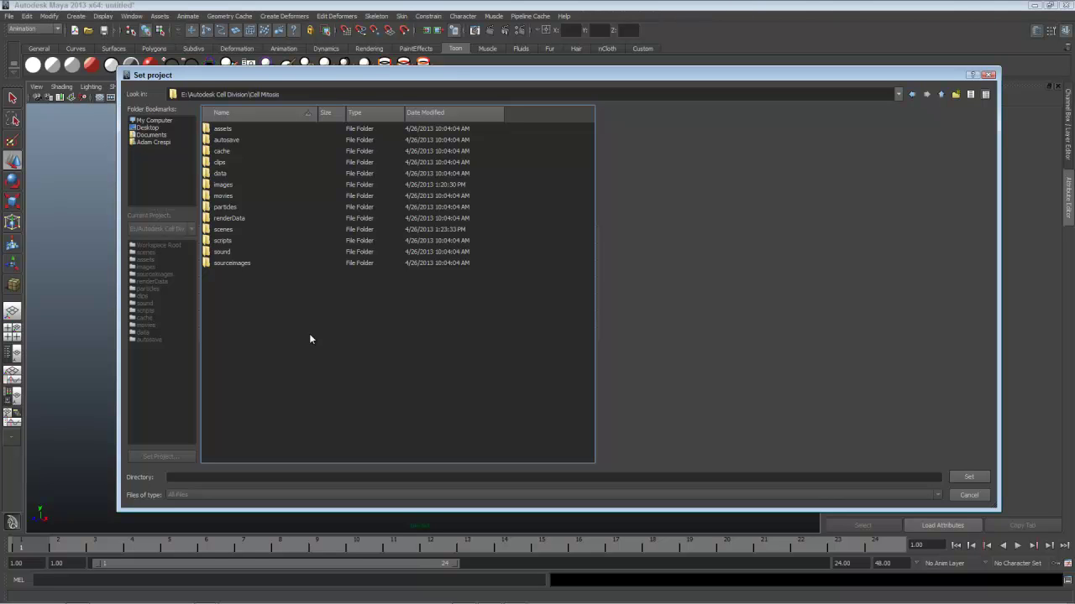
{"action": "left_click", "coordinate": [969, 477]}
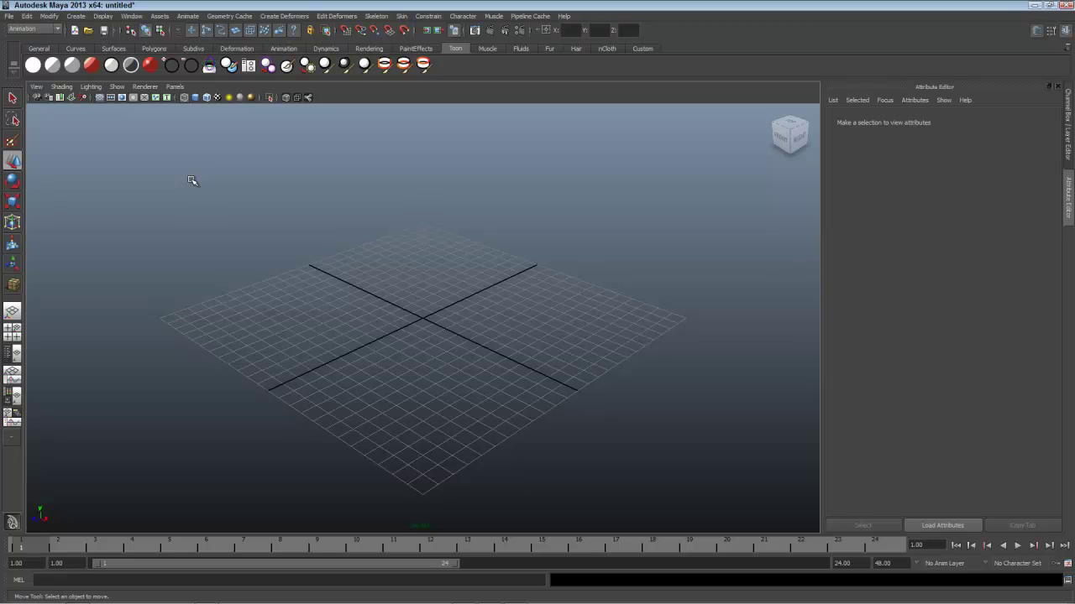
- Switch the viewport to Front View and pick Poly Sphere from the polygon primitives menu
{"action": "key", "text": "space"}
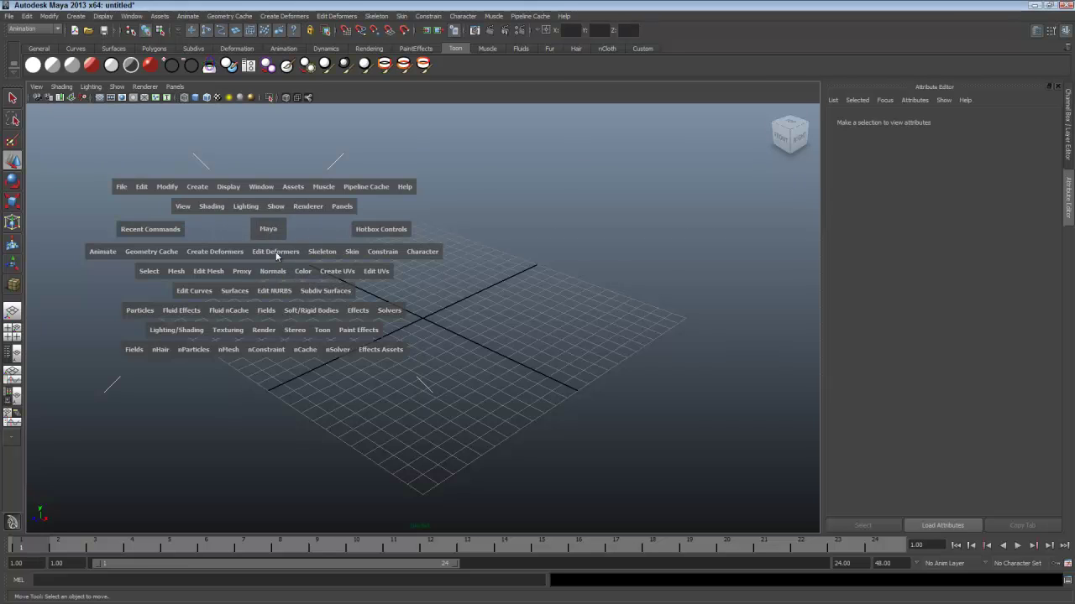
{"action": "left_click_drag", "start_coordinate": [277, 256], "coordinate": [372, 307]}
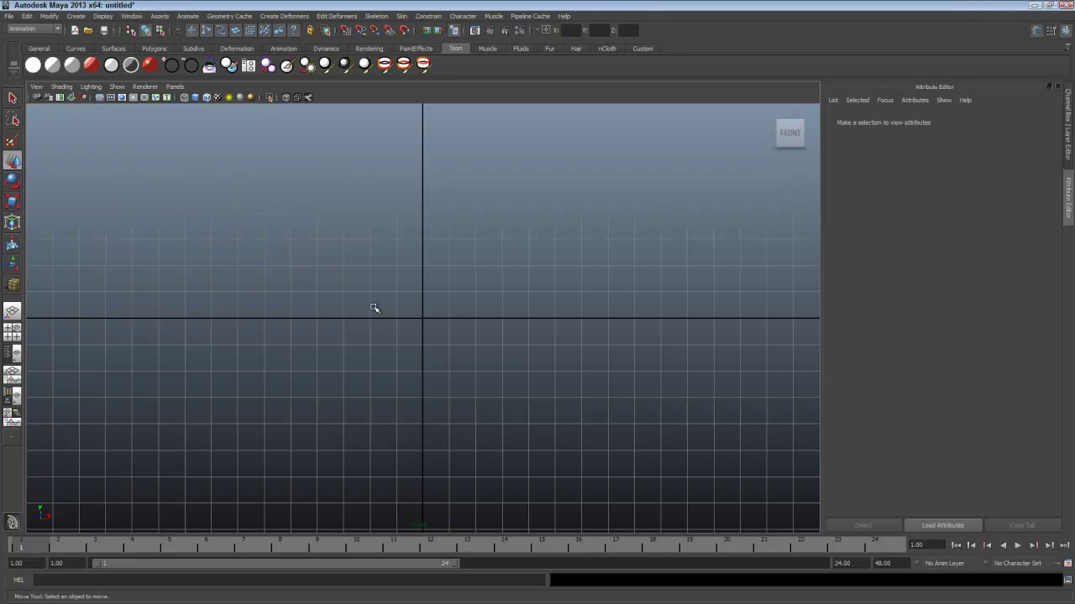
{"action": "right_click", "coordinate": [418, 289], "text": "shift"}
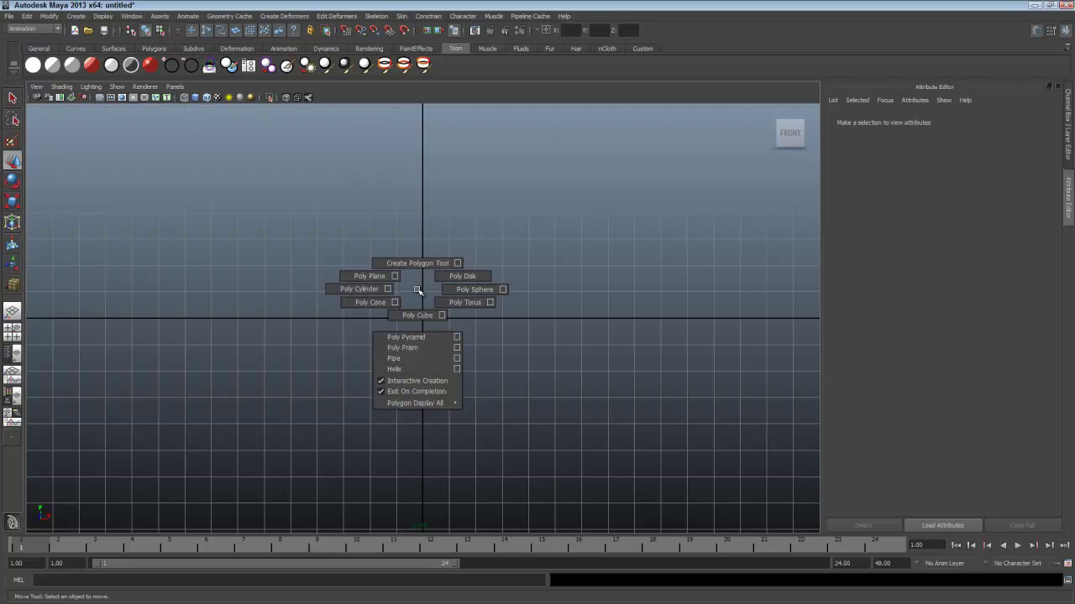
{"action": "left_click", "coordinate": [462, 290]}
- Drag out a polygon sphere from the grid centre and review its attribute tabs
{"action": "left_click_drag", "start_coordinate": [435, 332], "coordinate": [599, 351]}
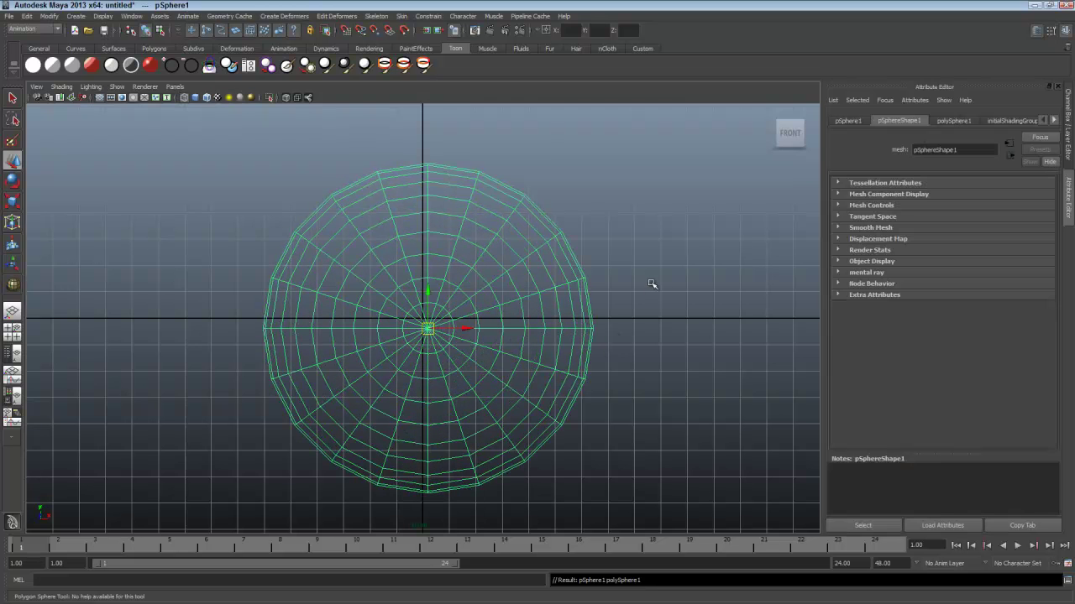
{"action": "left_click", "coordinate": [957, 121]}
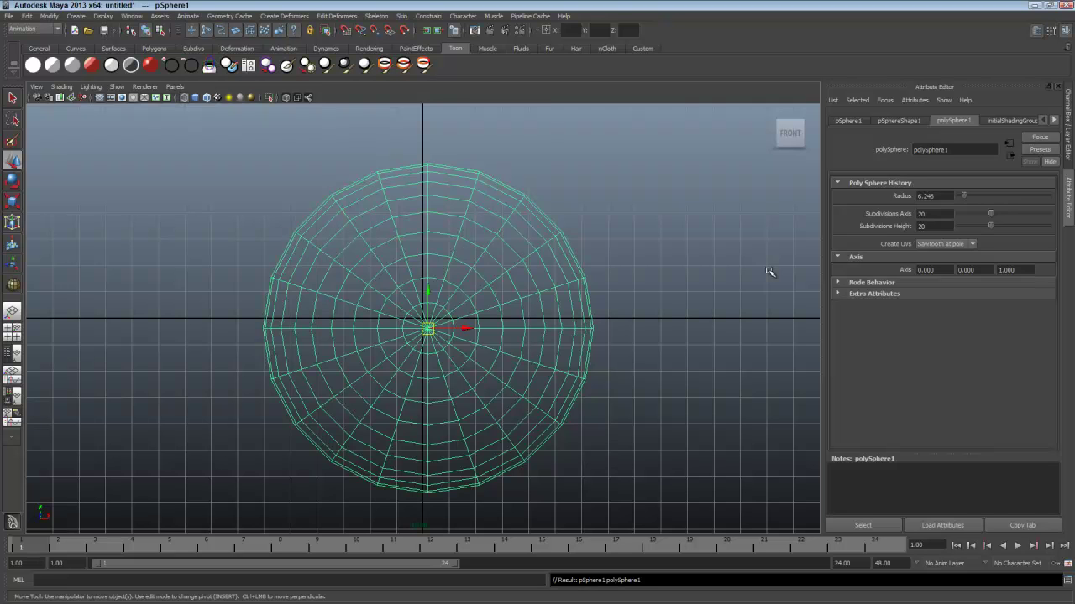
{"action": "left_click", "coordinate": [849, 123]}
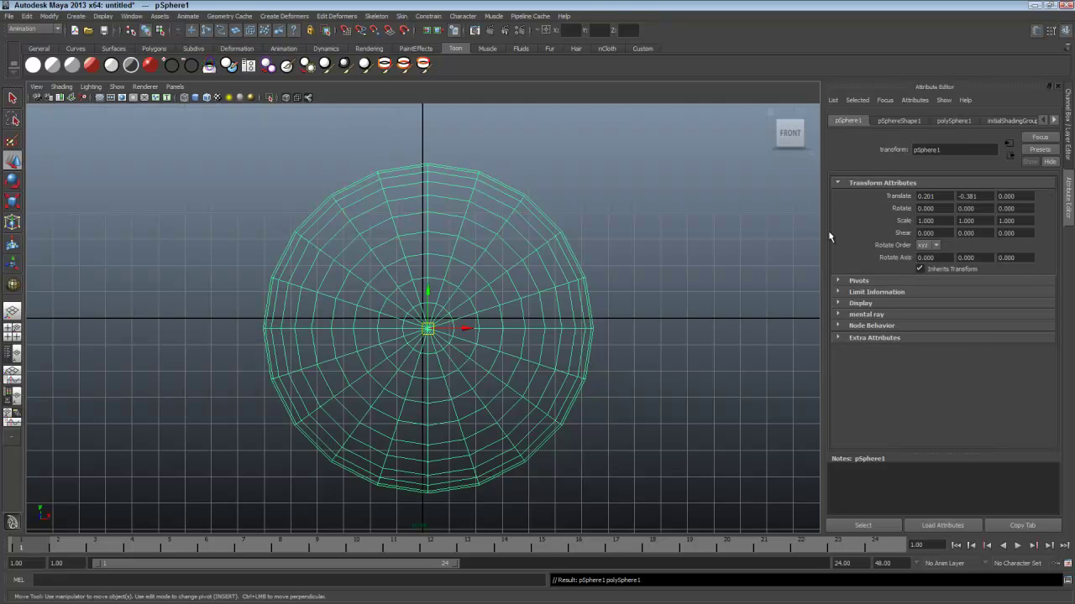
{"action": "left_click", "coordinate": [900, 121]}
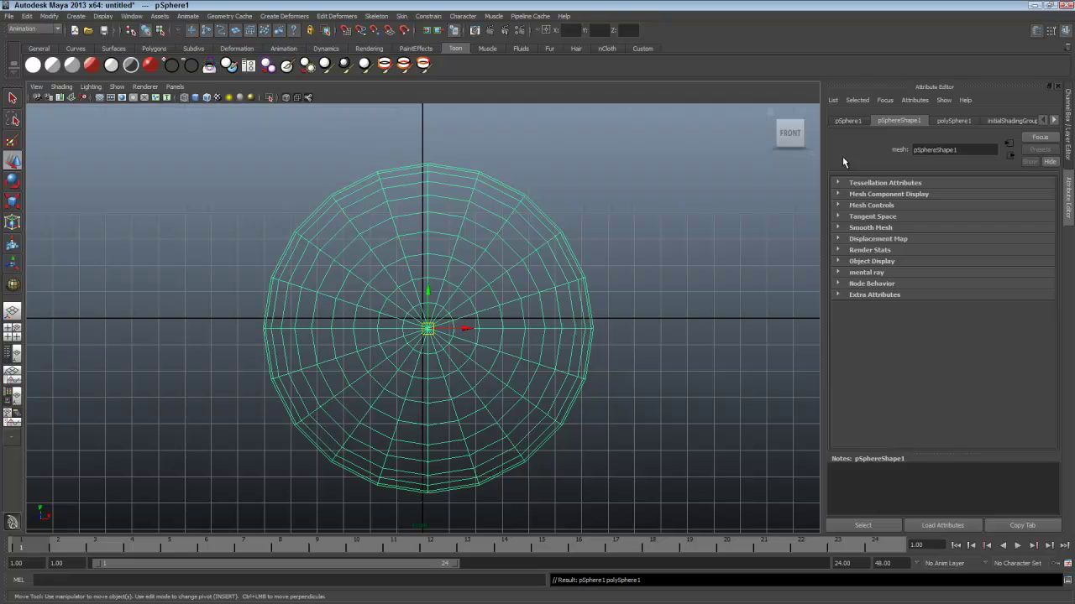
{"action": "left_click", "coordinate": [837, 250]}
{"action": "left_click", "coordinate": [954, 122]}
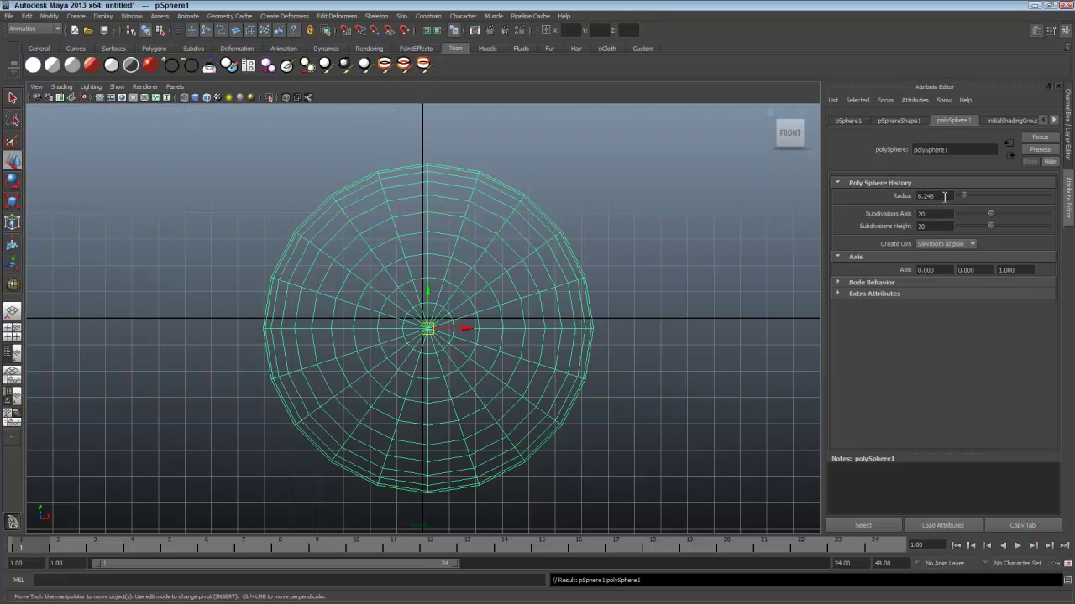
- In polySphere1, set the radius to 10 and Subdivisions Height to 21
{"action": "left_click_drag", "start_coordinate": [942, 195], "coordinate": [856, 200]}
{"action": "type", "text": "10"}
{"action": "key", "text": "Tab"}
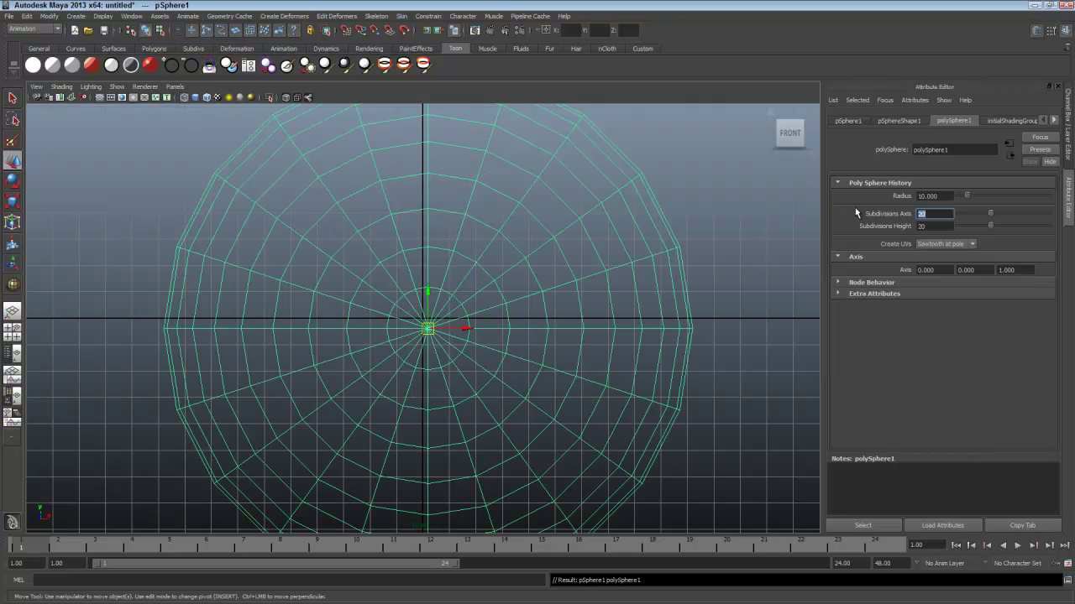
{"action": "key", "text": "Tab"}
{"action": "type", "text": "21"}
{"action": "key", "text": "Return"}
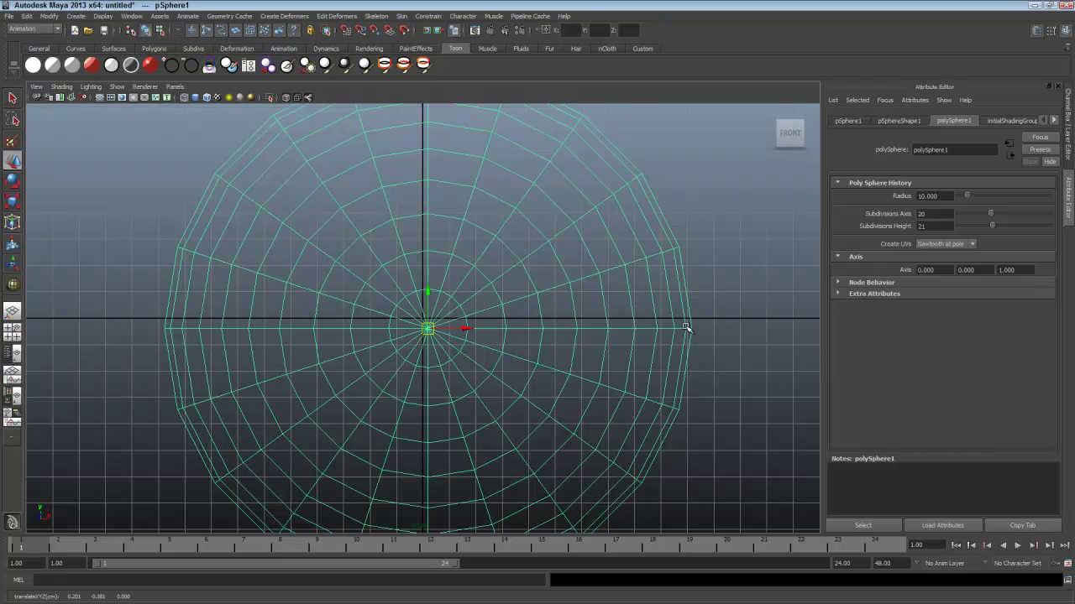
{"action": "key", "text": "space"}
- Switch to Top View, hide the grid, and insert an edge loop across the sphere
{"action": "left_click_drag", "start_coordinate": [687, 330], "coordinate": [654, 328]}
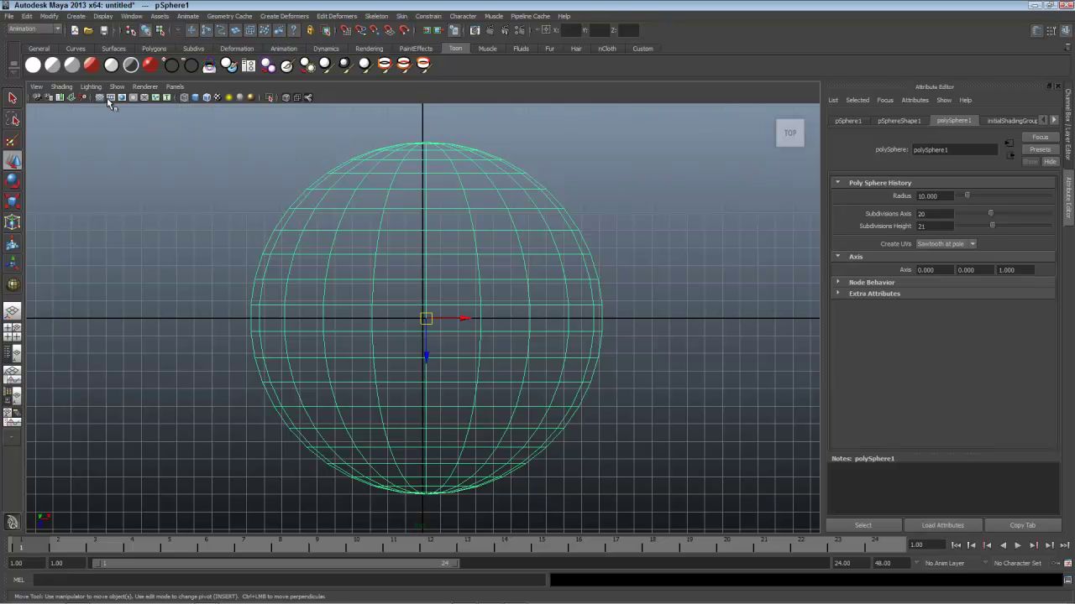
{"action": "left_click", "coordinate": [100, 97]}
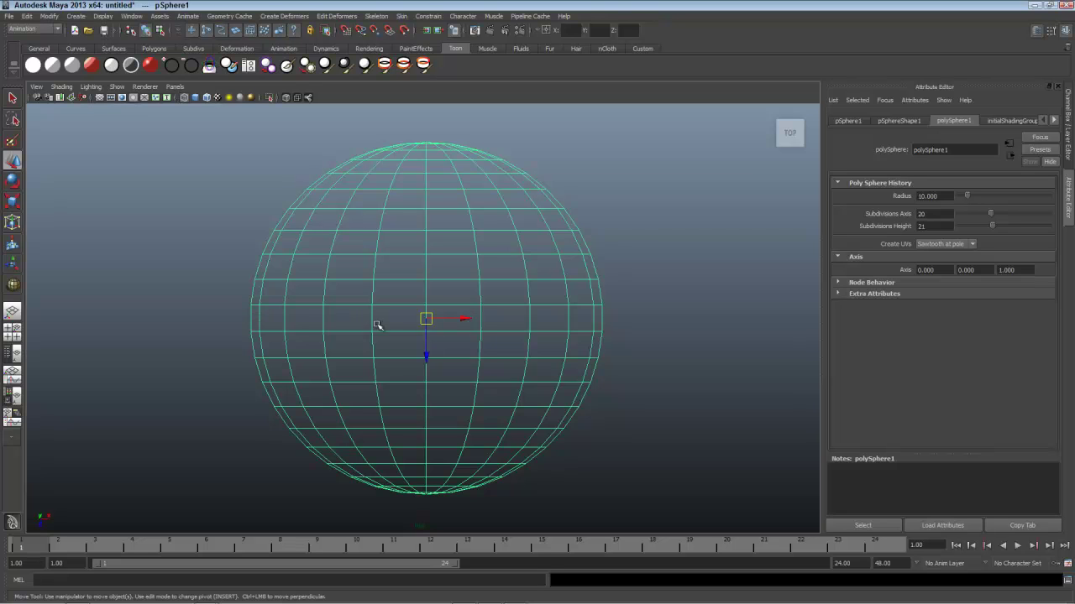
{"action": "right_click", "coordinate": [475, 304], "text": "shift"}
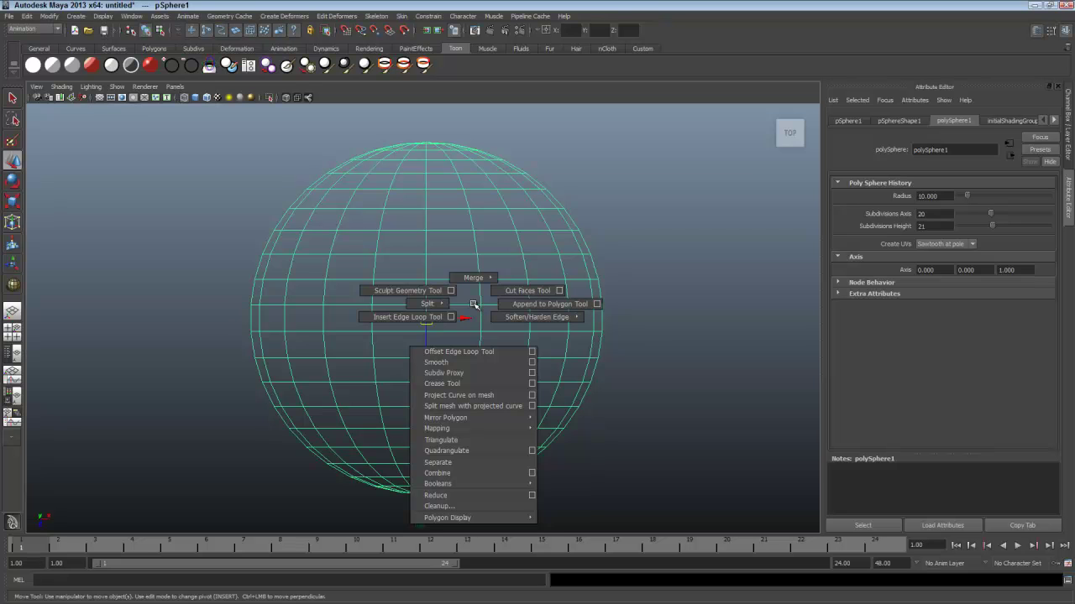
{"action": "right_click_drag", "start_coordinate": [474, 304], "coordinate": [435, 323], "text": "shift"}
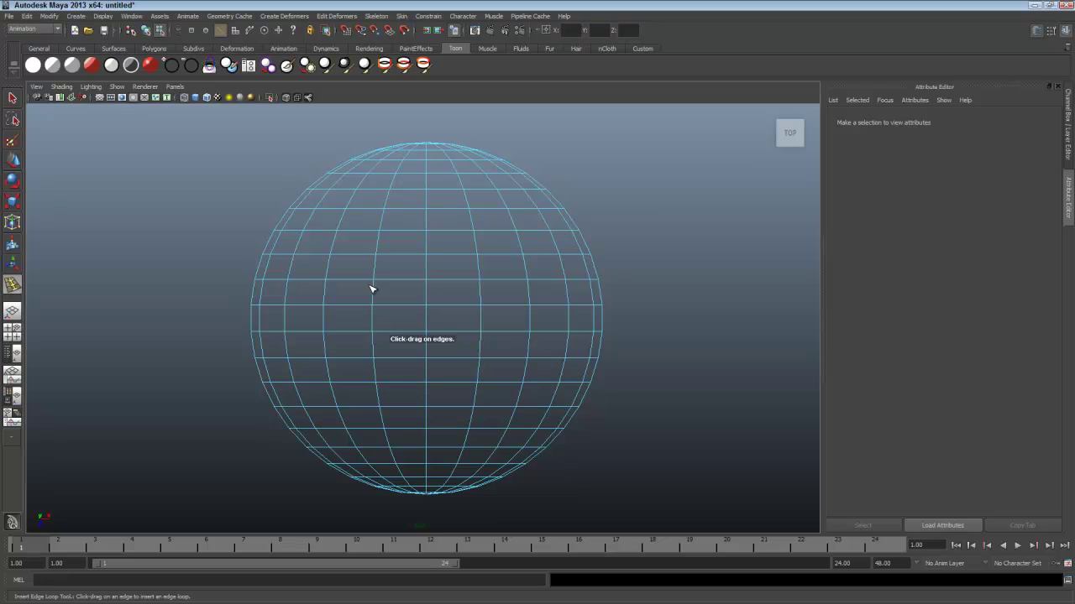
{"action": "left_click_drag", "start_coordinate": [375, 320], "coordinate": [380, 326]}
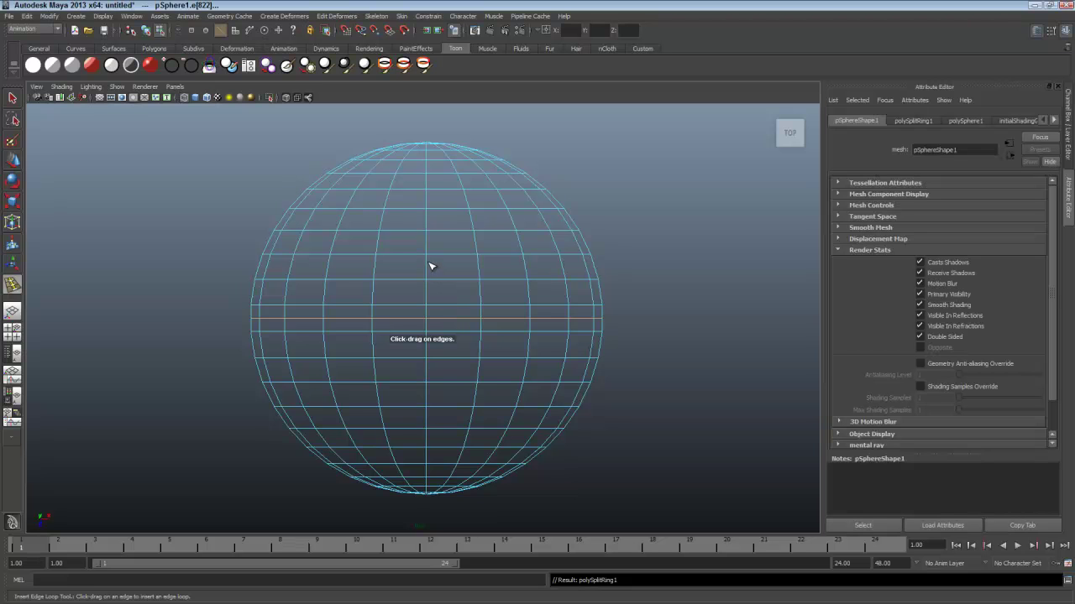
- Set the Insert Edge Loop Tool to Relative distance and add loops around the equator
{"action": "right_click", "coordinate": [430, 266], "text": "shift"}
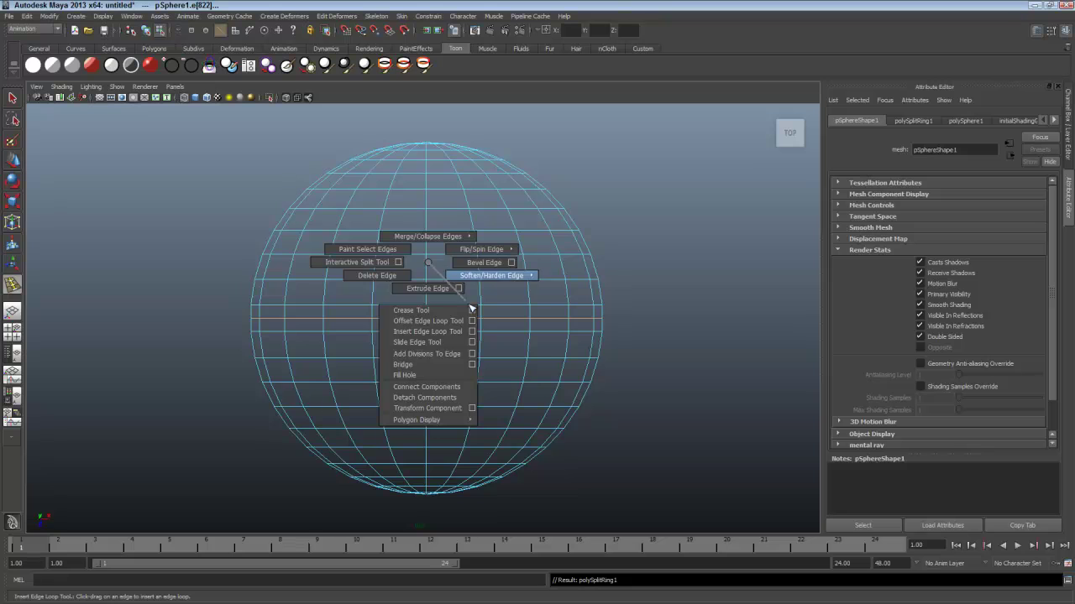
{"action": "left_click", "coordinate": [471, 331]}
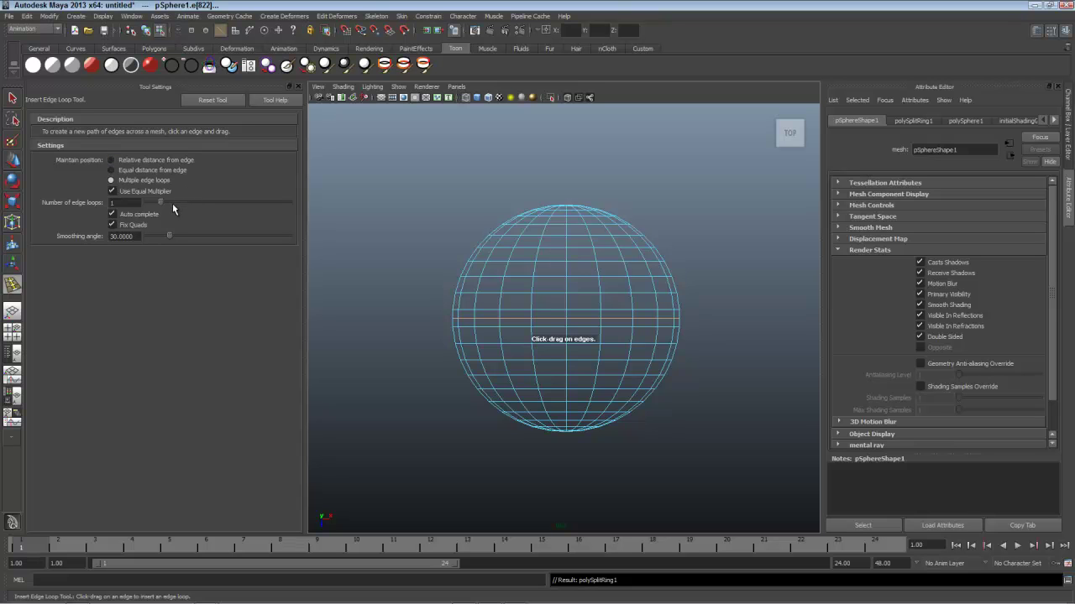
{"action": "left_click", "coordinate": [168, 159]}
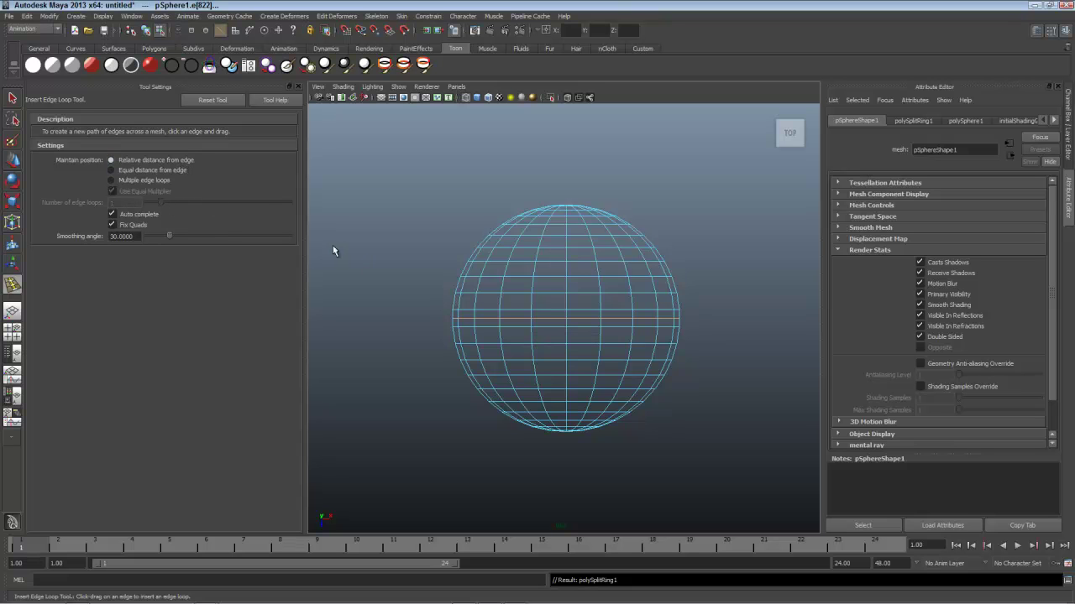
{"action": "left_click_drag", "start_coordinate": [475, 303], "coordinate": [479, 302]}
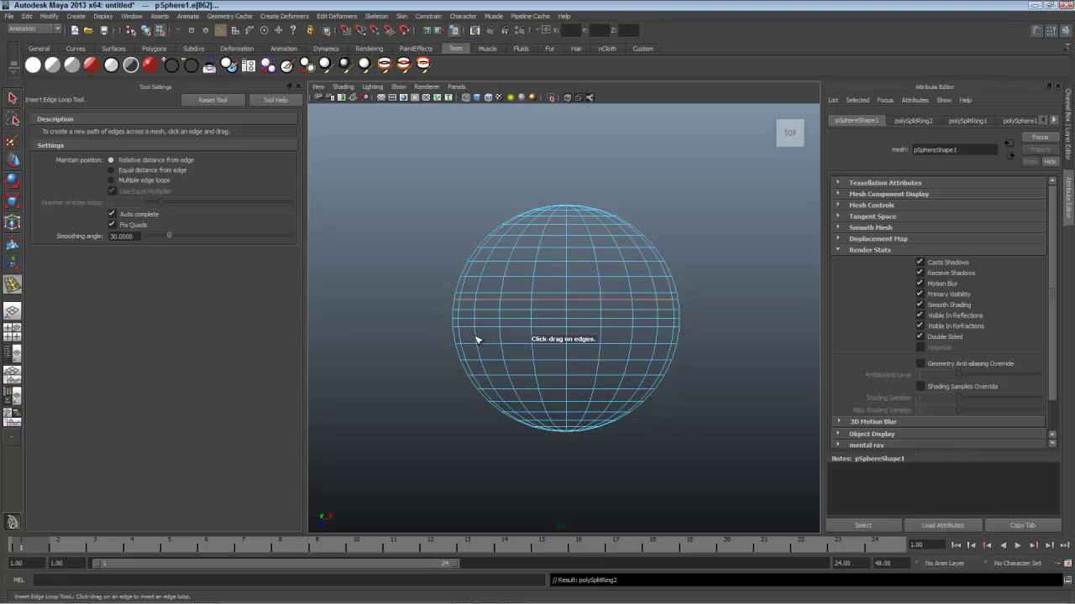
{"action": "left_click_drag", "start_coordinate": [476, 339], "coordinate": [476, 339]}
- Close the edge loop tool settings, pan the view, and deselect the sphere
{"action": "left_click", "coordinate": [297, 87]}
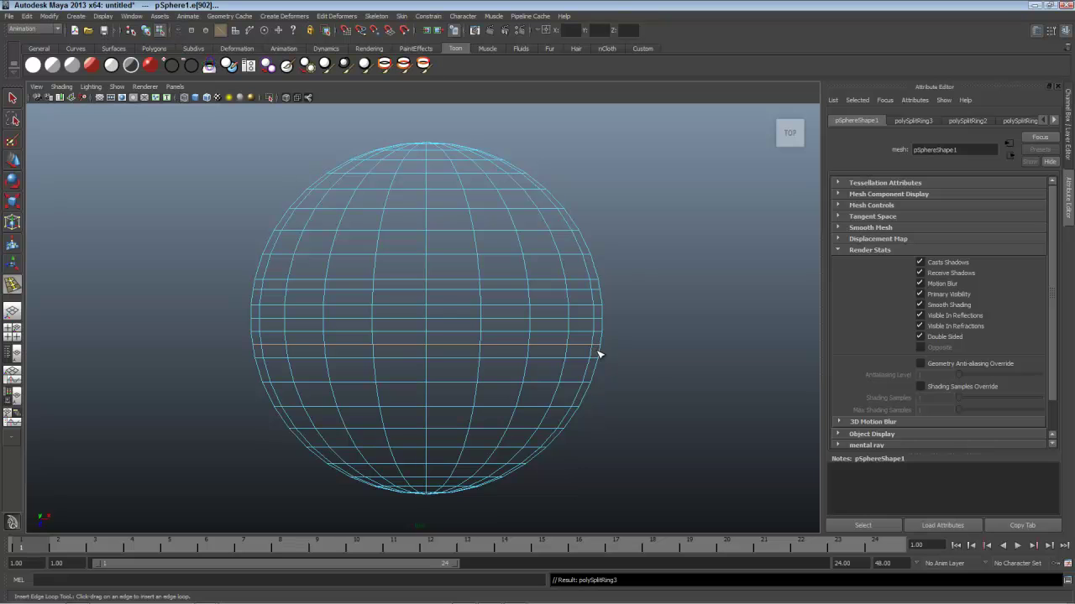
{"action": "middle_click_drag", "start_coordinate": [654, 382], "coordinate": [473, 349], "text": "alt"}
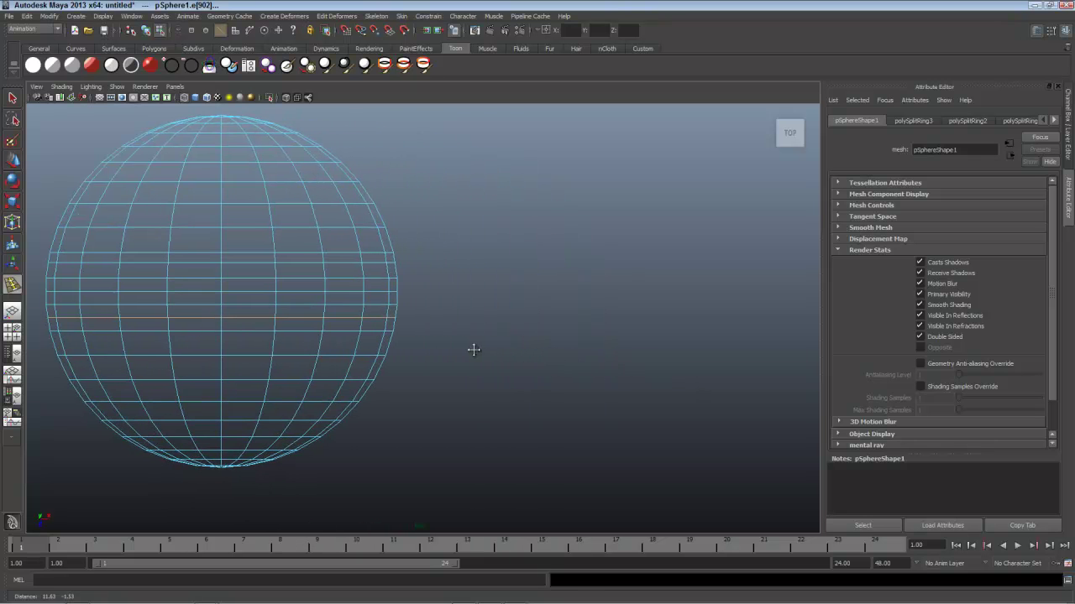
{"action": "key", "text": "w"}
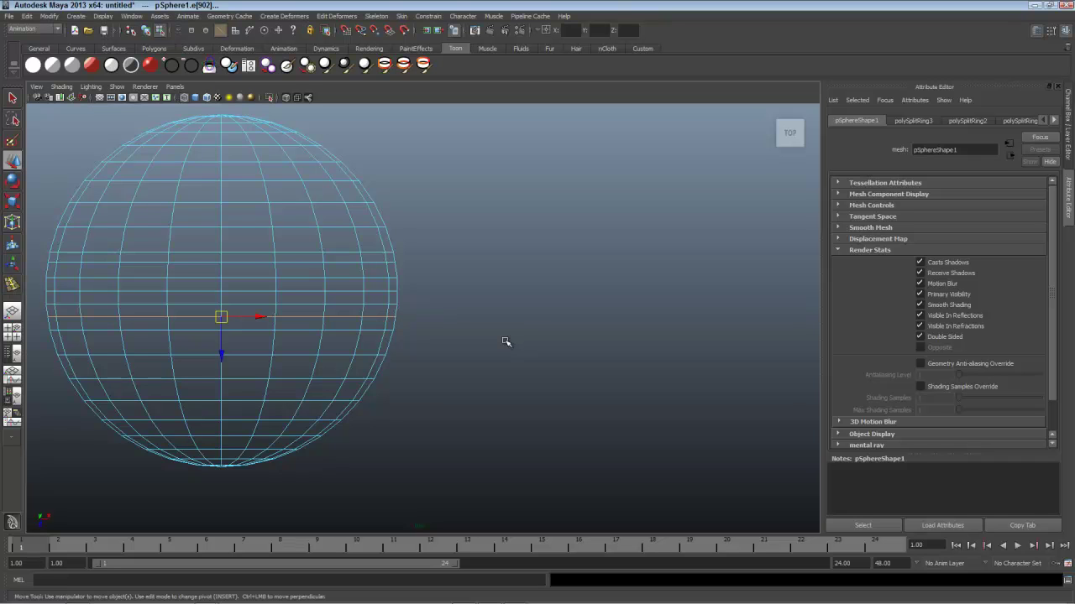
{"action": "left_click", "coordinate": [521, 314]}
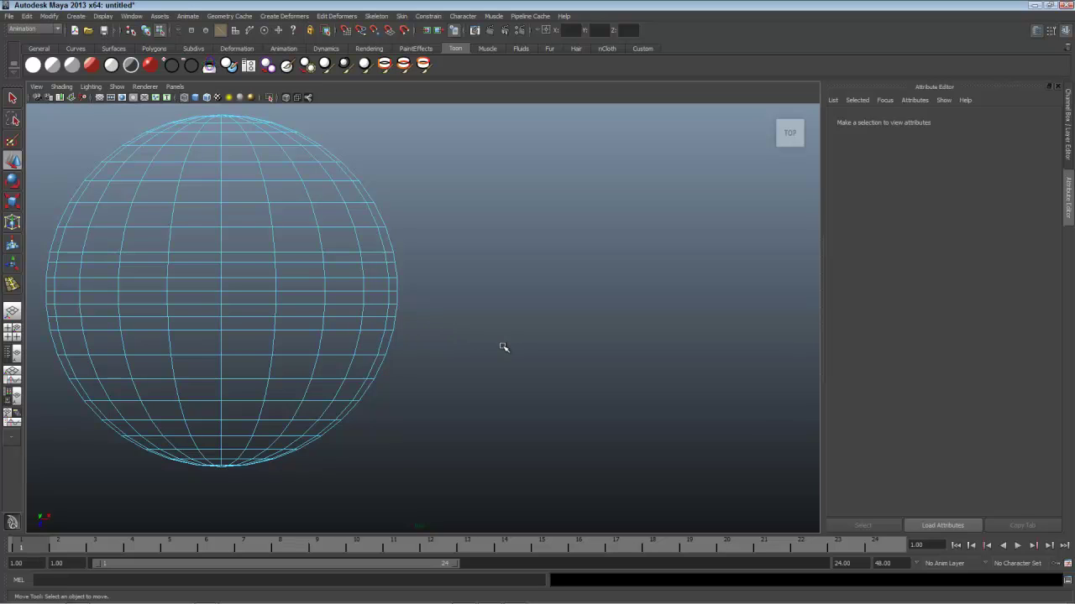
{"action": "key", "text": "ctrl+z"}
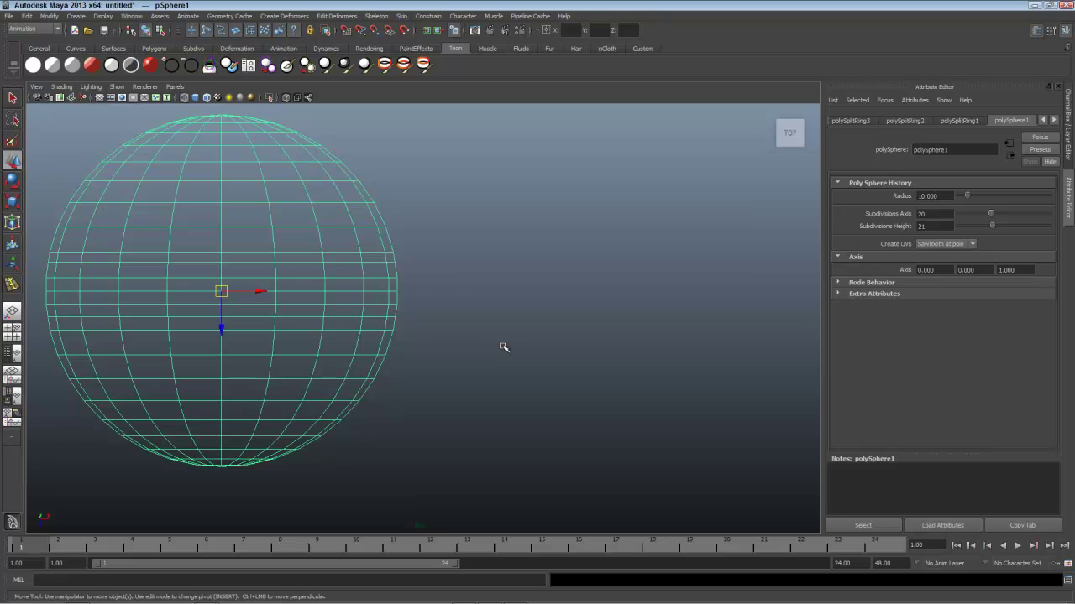
{"action": "right_click", "coordinate": [394, 280]}
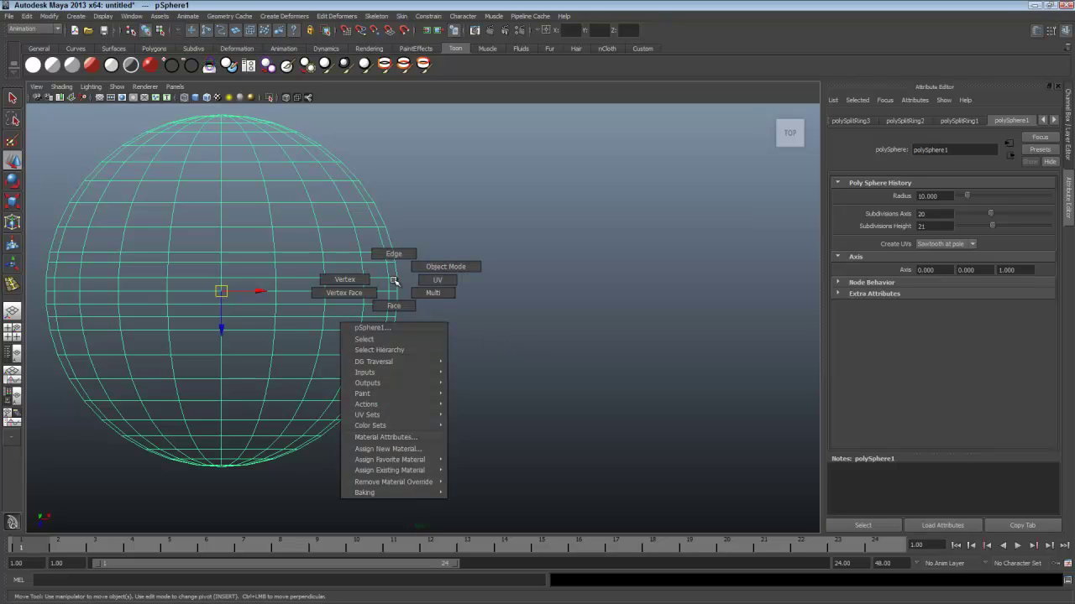
{"action": "left_click", "coordinate": [538, 309]}
- Create a polygon cube beside the sphere with width, height and depth of 1
{"action": "right_click", "coordinate": [552, 289], "text": "shift"}
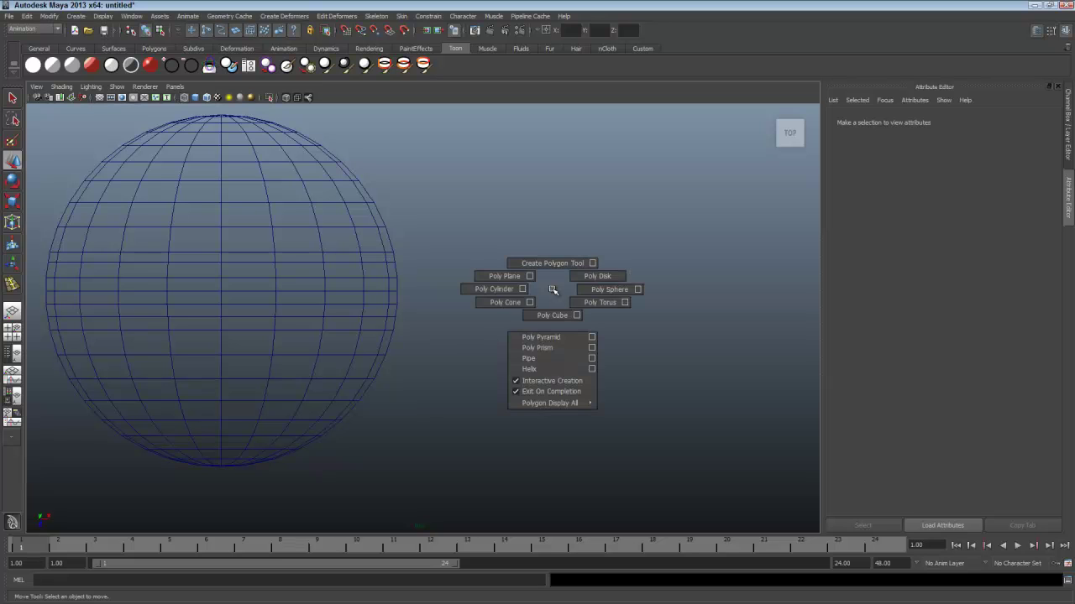
{"action": "right_click_drag", "start_coordinate": [553, 289], "coordinate": [552, 312], "text": "shift"}
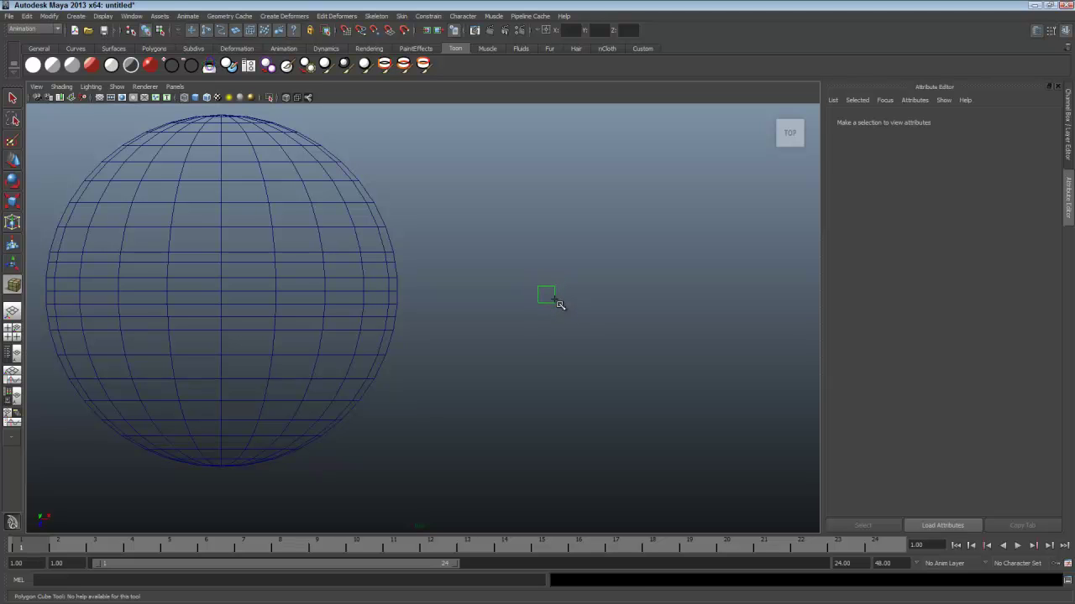
{"action": "left_click", "coordinate": [554, 299]}
{"action": "left_click", "coordinate": [918, 124]}
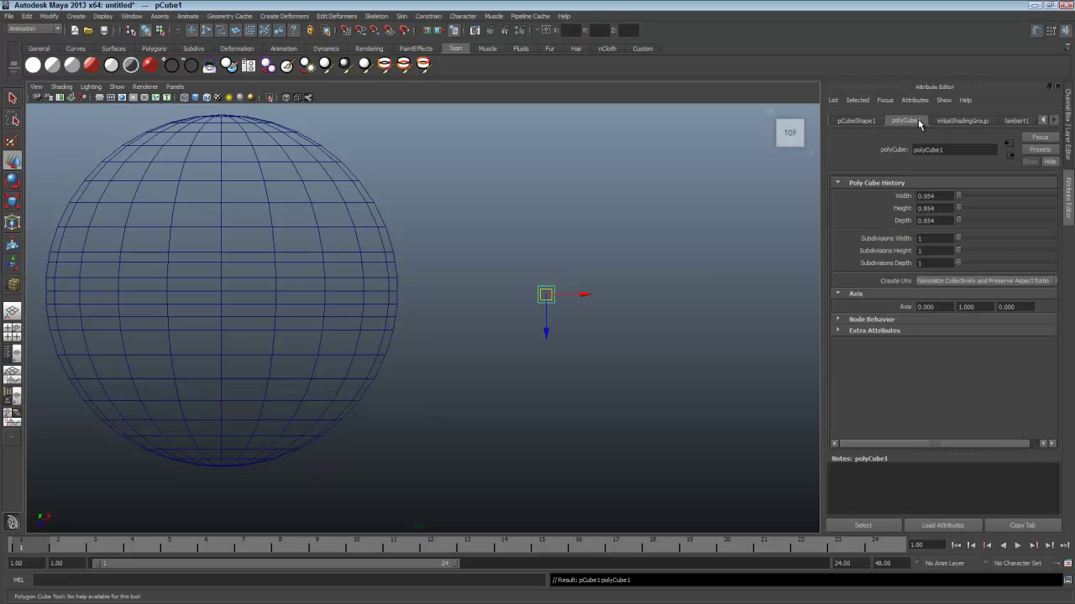
{"action": "double_click", "coordinate": [941, 195]}
{"action": "type", "text": "1"}
{"action": "key", "text": "Tab"}
{"action": "type", "text": "1"}
{"action": "key", "text": "Tab"}
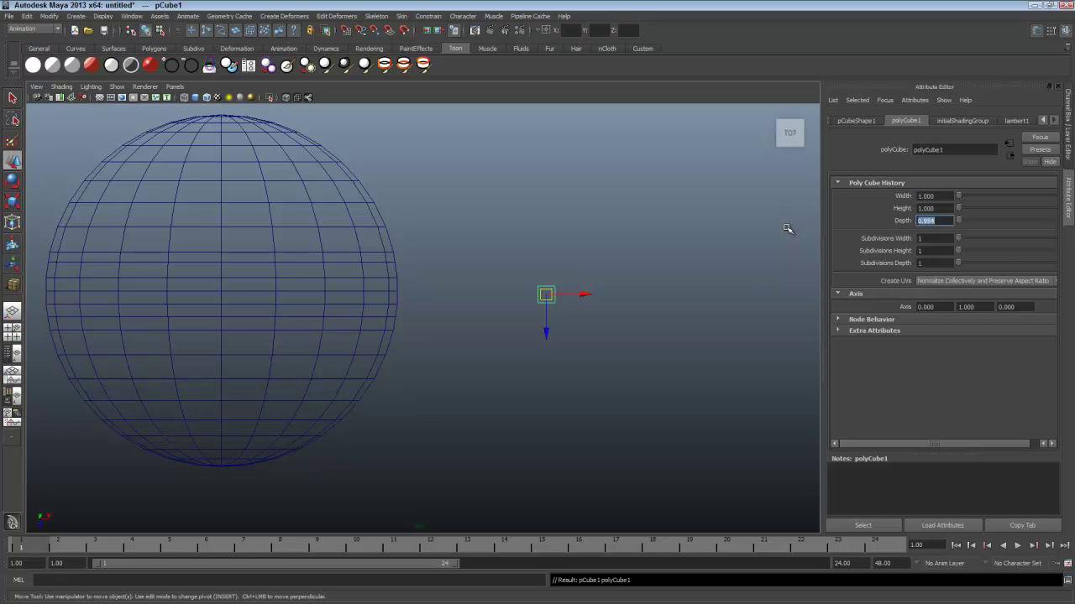
{"action": "type", "text": "1"}
{"action": "key", "text": "Tab"}
{"action": "scroll", "coordinate": [674, 319], "scroll_direction": "up", "scroll_amount": 3}
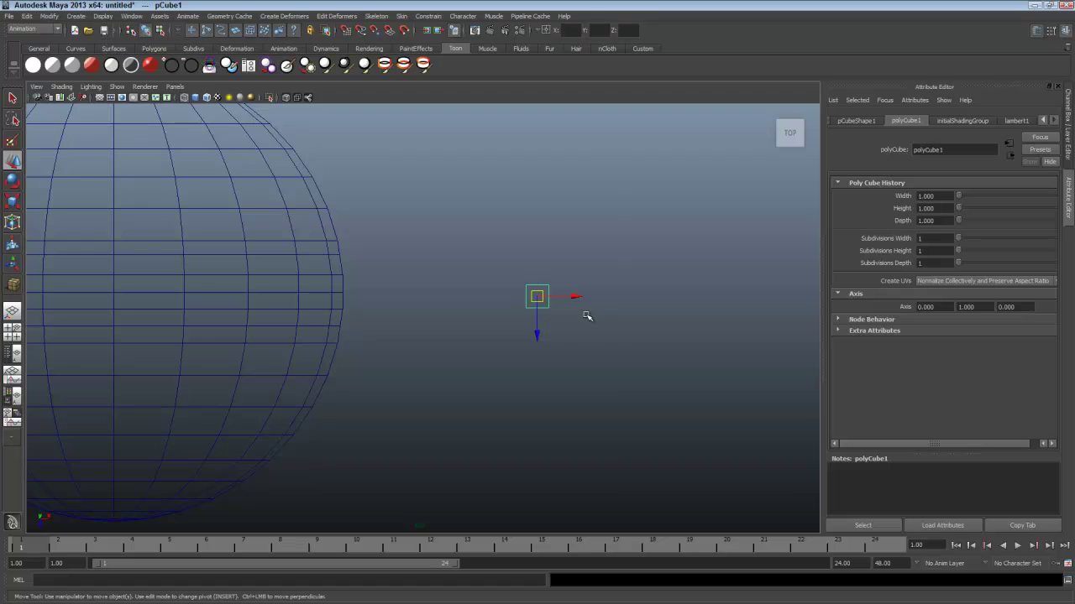
- Frame the cube in Perspective view and display the models smooth shaded
{"action": "key", "text": "f"}
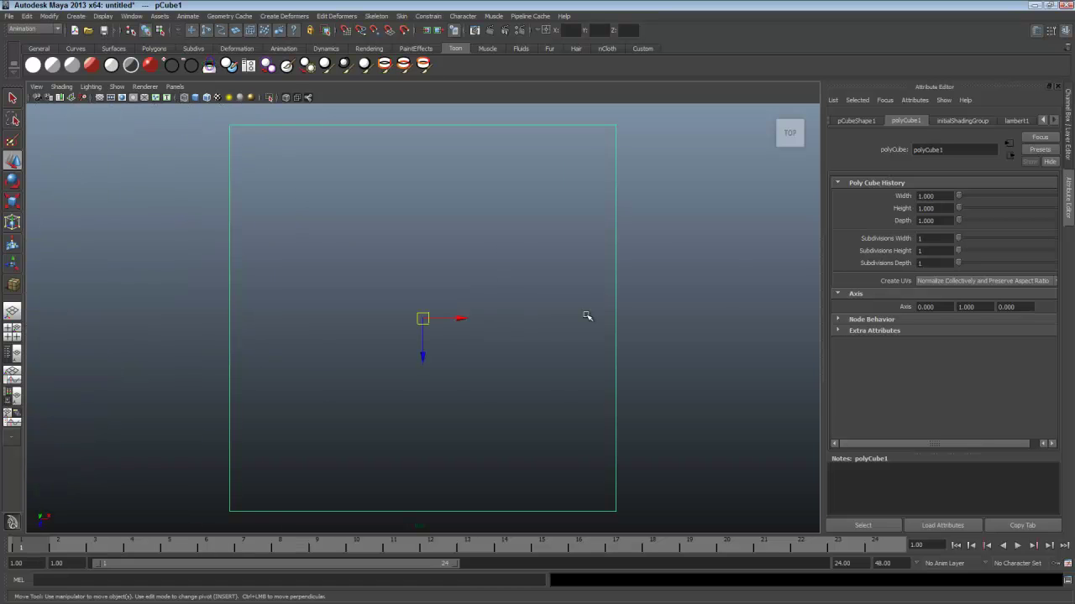
{"action": "key", "text": "space"}
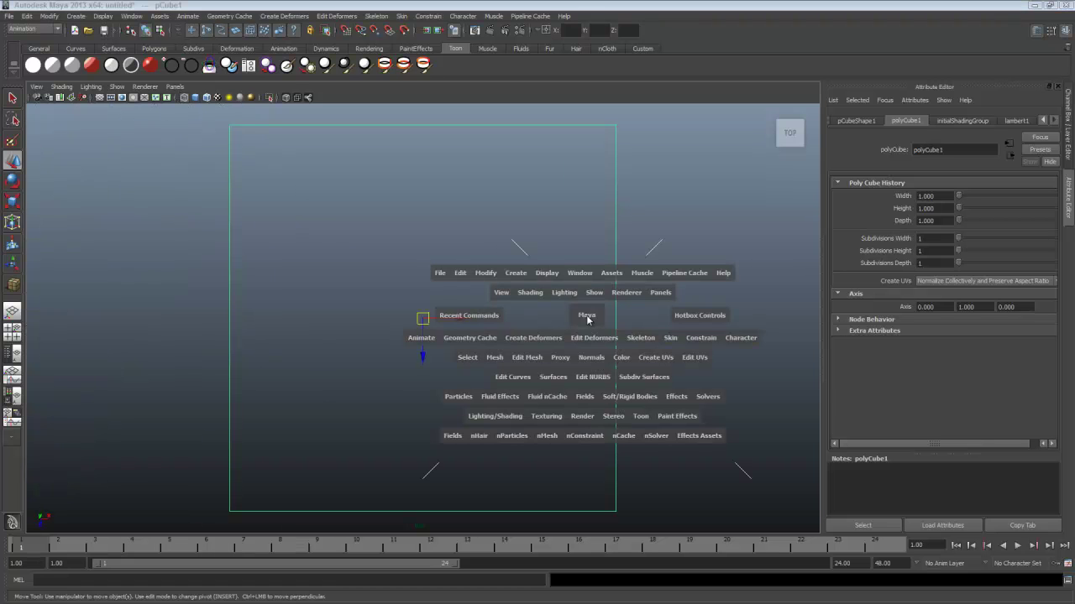
{"action": "left_click_drag", "start_coordinate": [587, 319], "coordinate": [586, 297]}
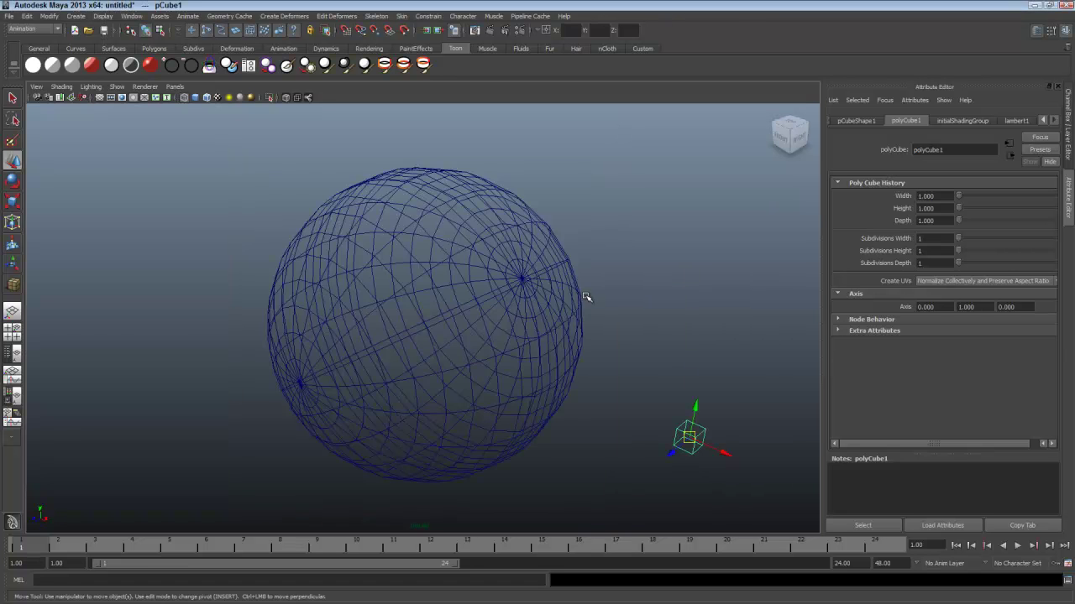
{"action": "key", "text": "f"}
{"action": "scroll", "coordinate": [591, 300], "scroll_direction": "down", "scroll_amount": 1}
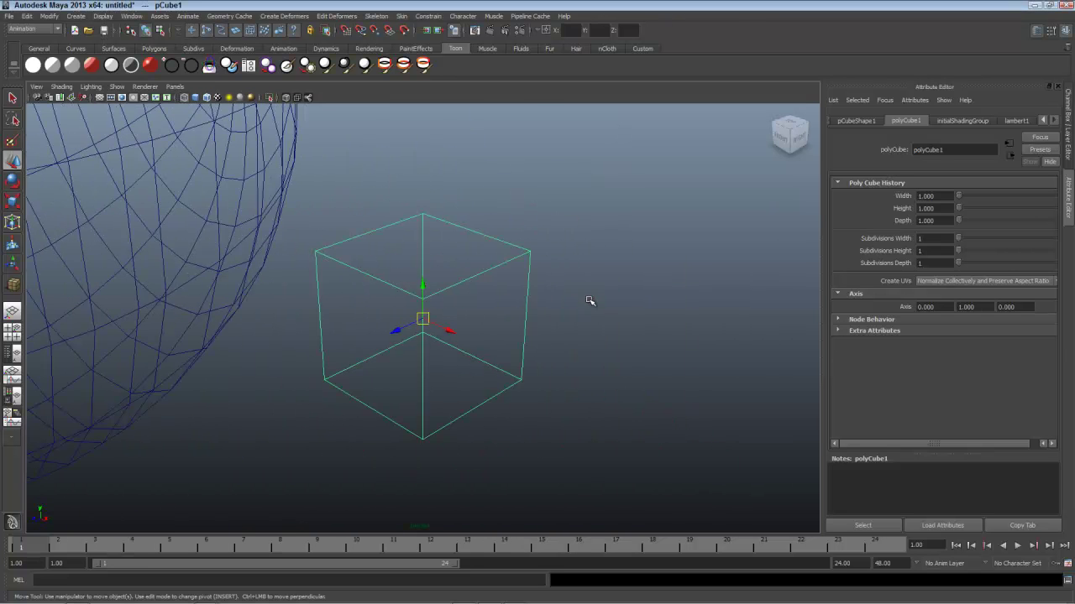
{"action": "key", "text": "5"}
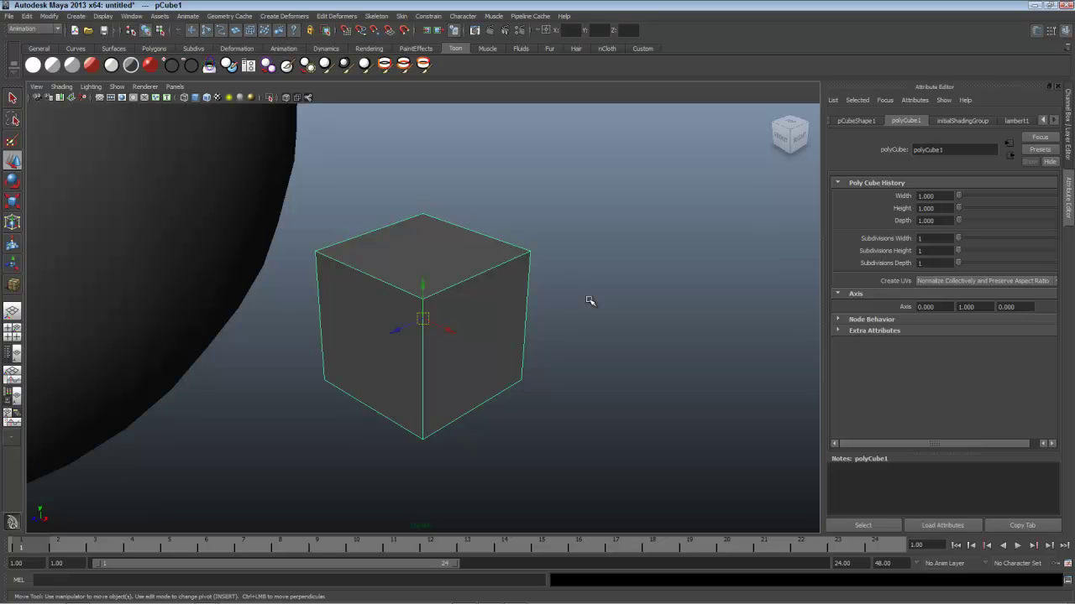
{"action": "key", "text": "4"}
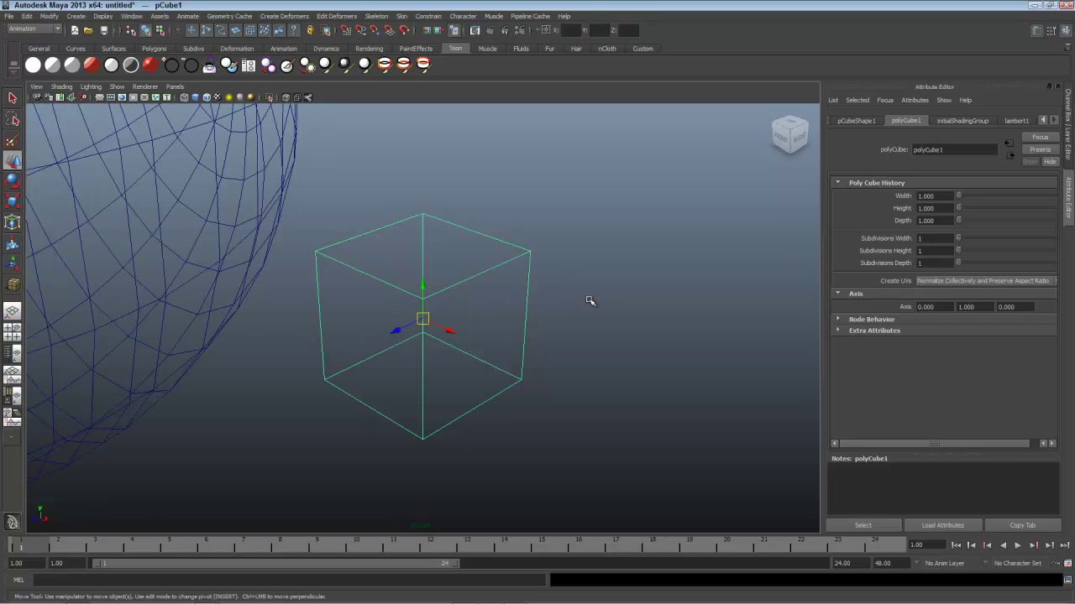
{"action": "key", "text": "5"}
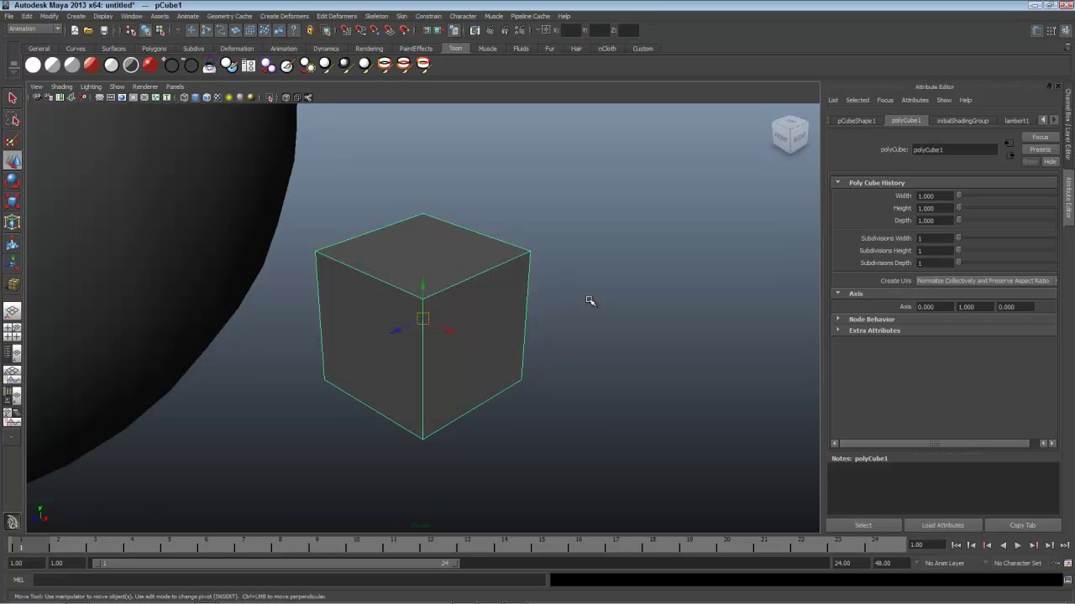
- Select the cube's left face and extrude it outward
{"action": "left_click", "coordinate": [591, 300]}
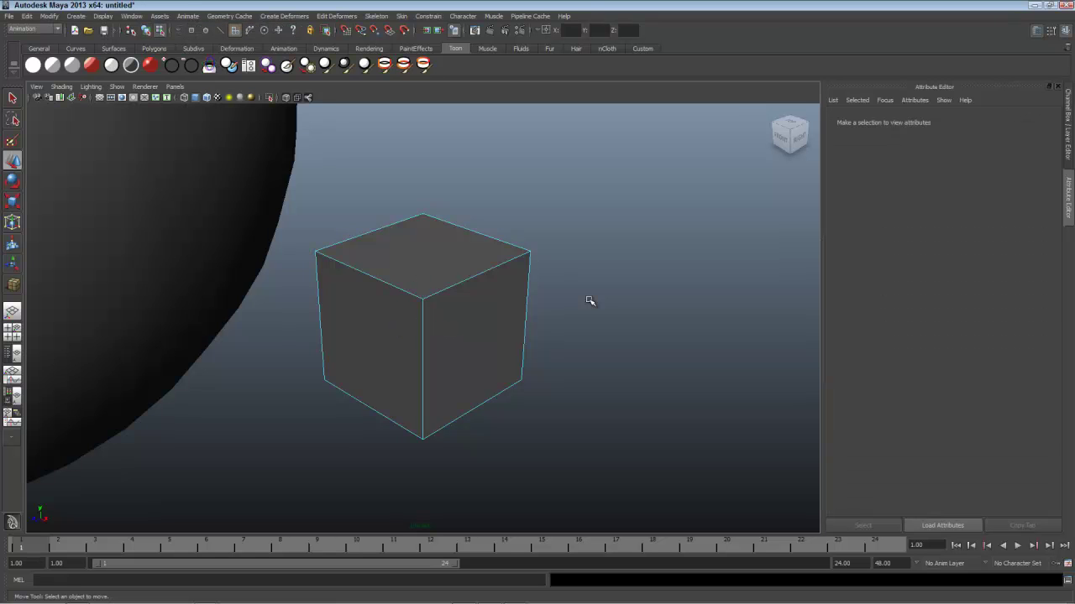
{"action": "left_click", "coordinate": [393, 360]}
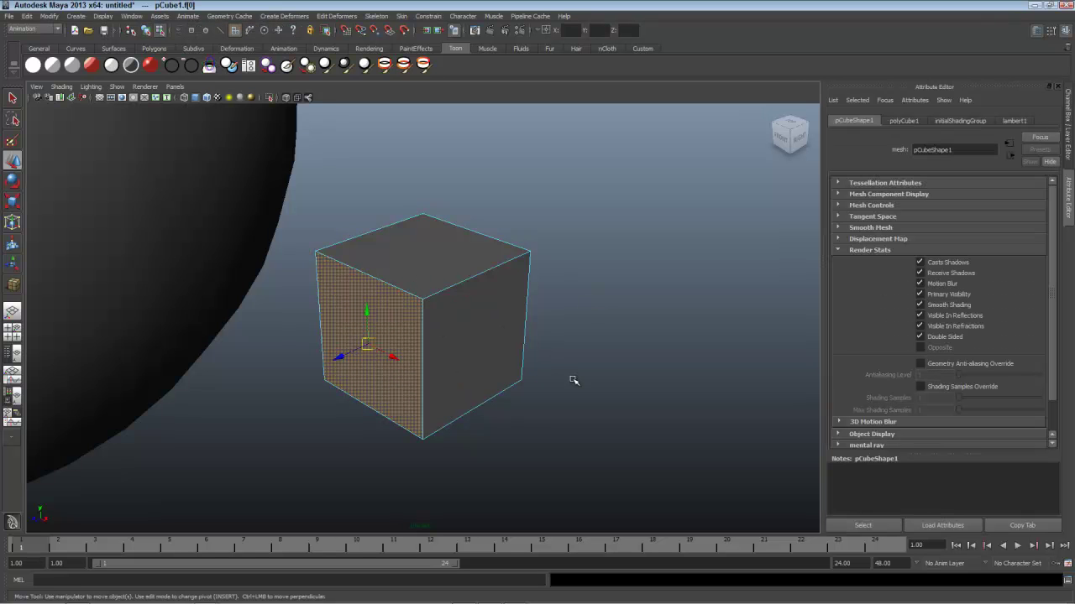
{"action": "right_click_drag", "start_coordinate": [461, 307], "coordinate": [465, 333], "text": "shift"}
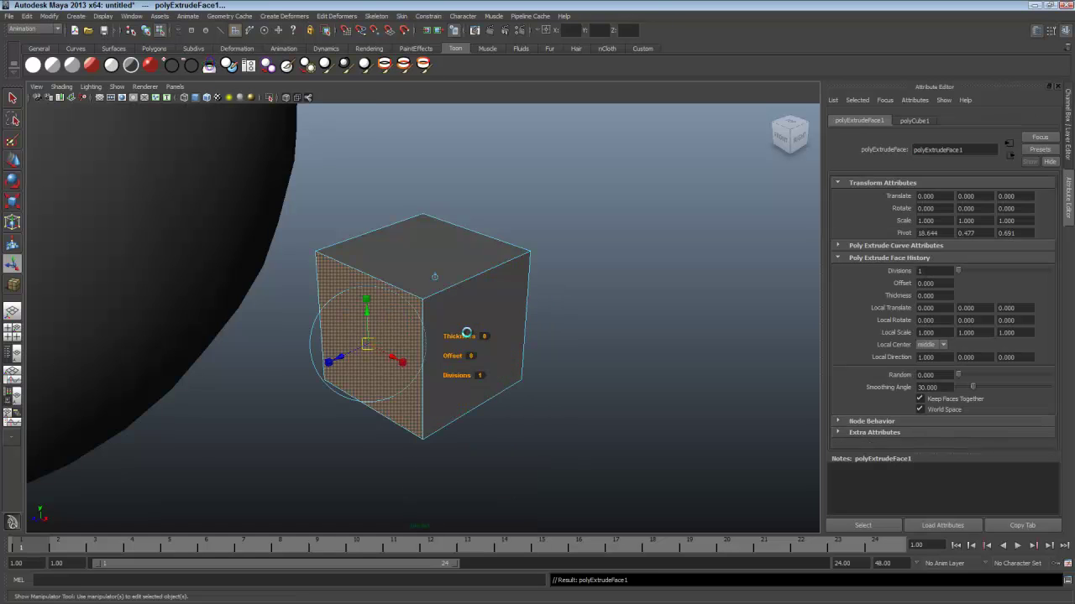
{"action": "scroll", "coordinate": [497, 340], "scroll_direction": "down", "scroll_amount": 3}
{"action": "right_click_drag", "start_coordinate": [571, 360], "coordinate": [609, 304], "text": "alt"}
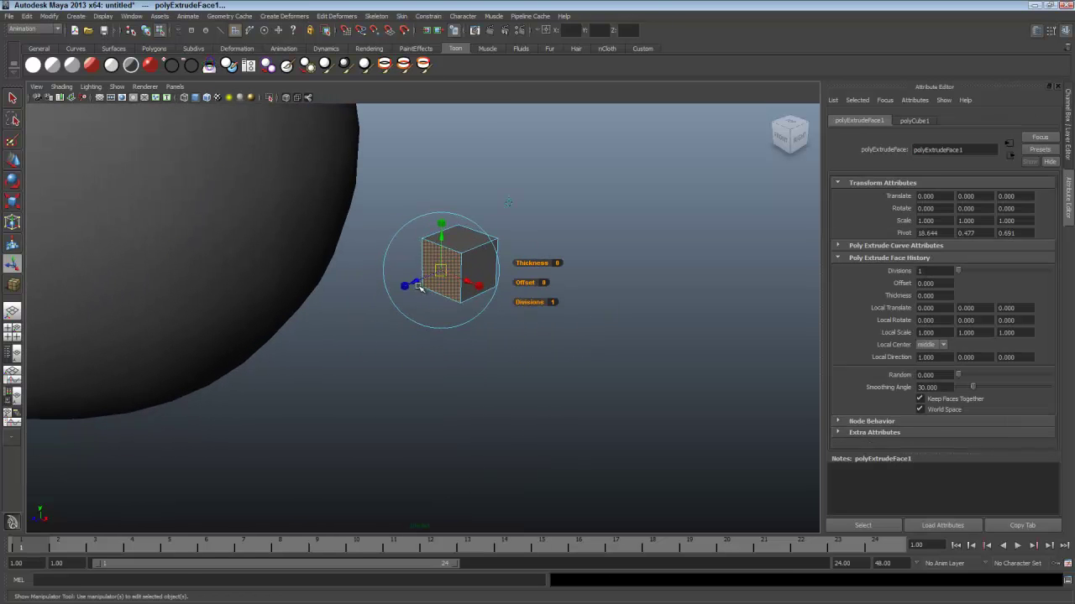
{"action": "left_click_drag", "start_coordinate": [420, 287], "coordinate": [386, 320]}
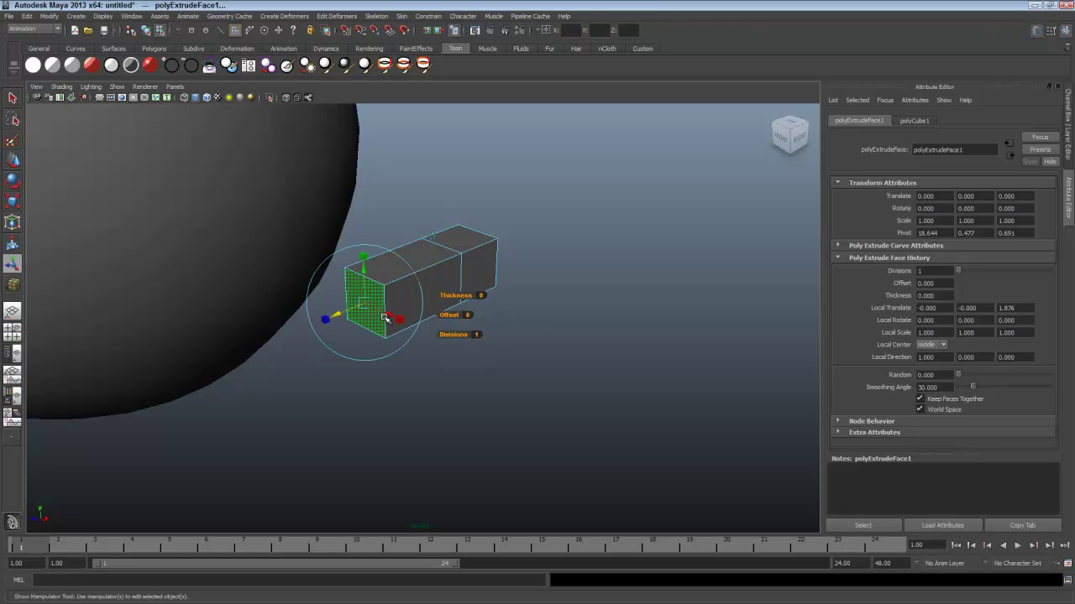
{"action": "left_click", "coordinate": [385, 317]}
{"action": "left_click", "coordinate": [382, 313]}
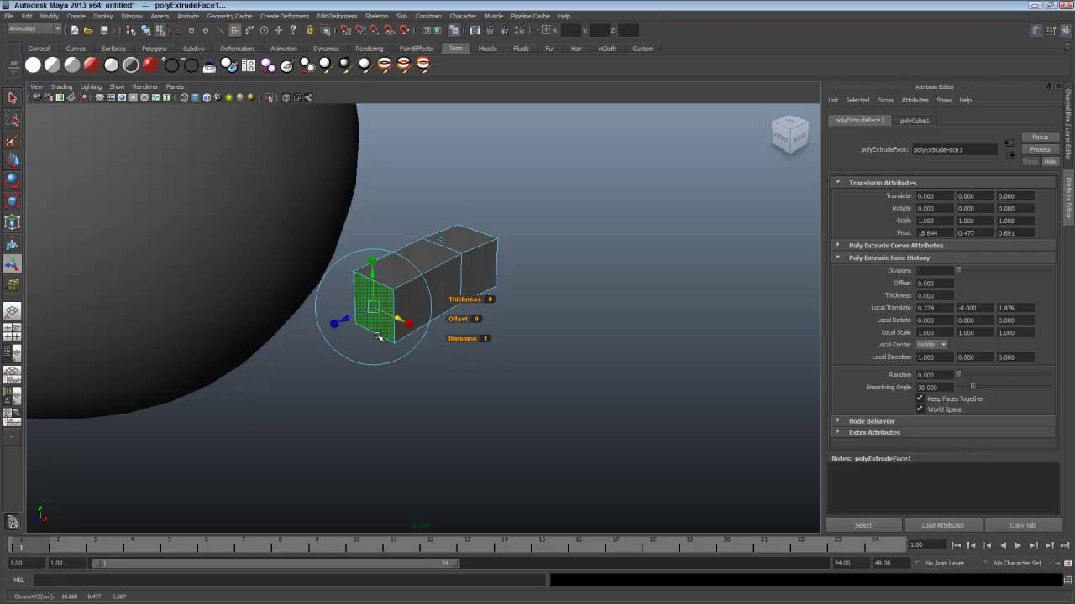
- Extrude two more segments from that end, turning and shifting them to bend the strand
{"action": "key", "text": "ctrl+e"}
{"action": "left_click_drag", "start_coordinate": [350, 314], "coordinate": [306, 379]}
{"action": "left_click", "coordinate": [317, 408]}
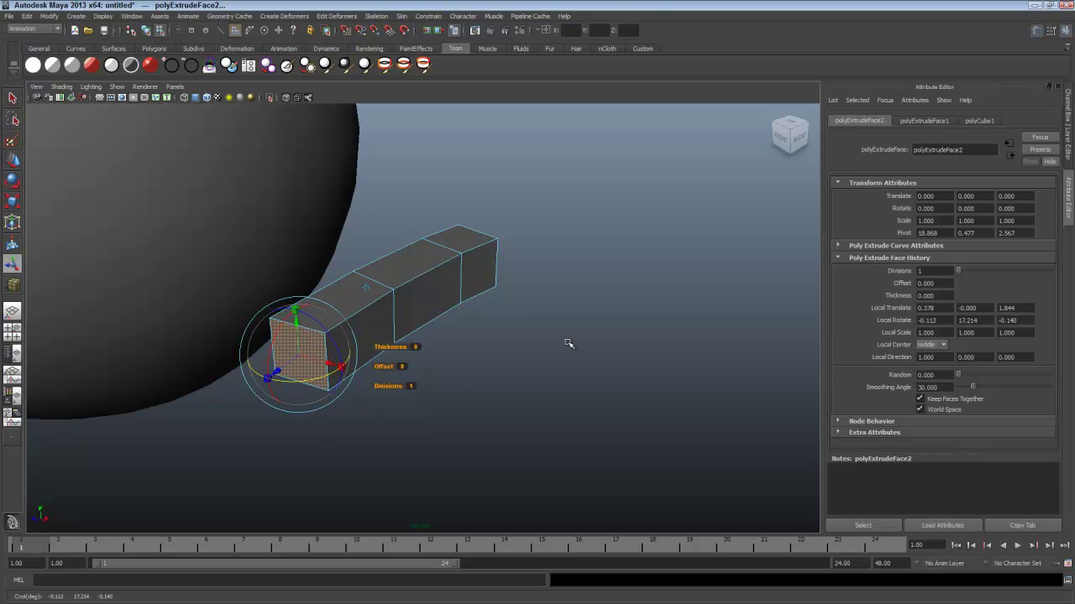
{"action": "left_click_drag", "start_coordinate": [568, 343], "coordinate": [437, 352], "text": "alt"}
{"action": "left_click", "coordinate": [446, 343]}
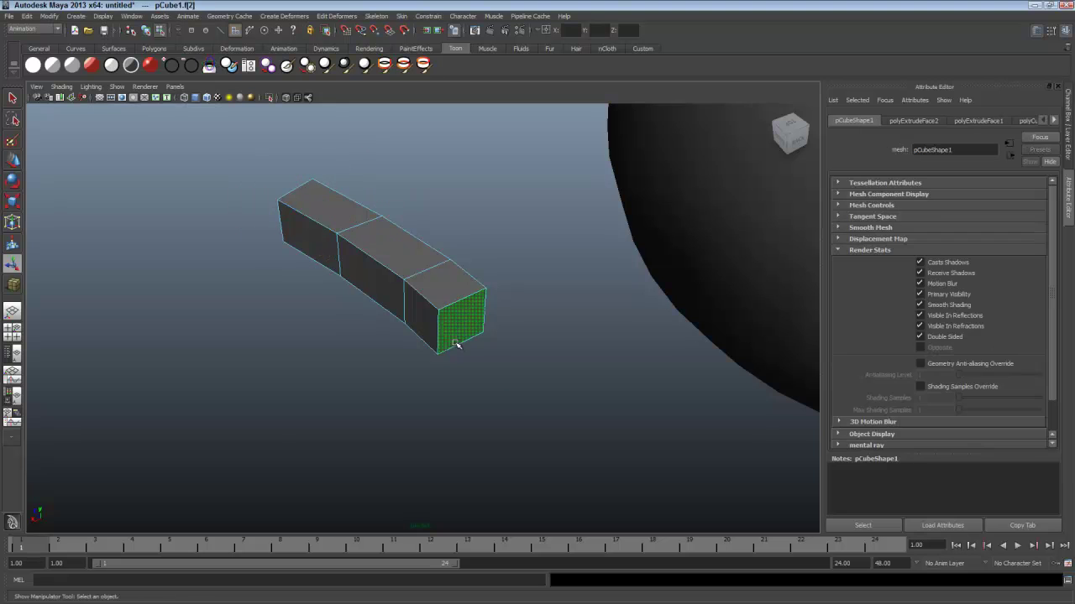
{"action": "key", "text": "ctrl+e"}
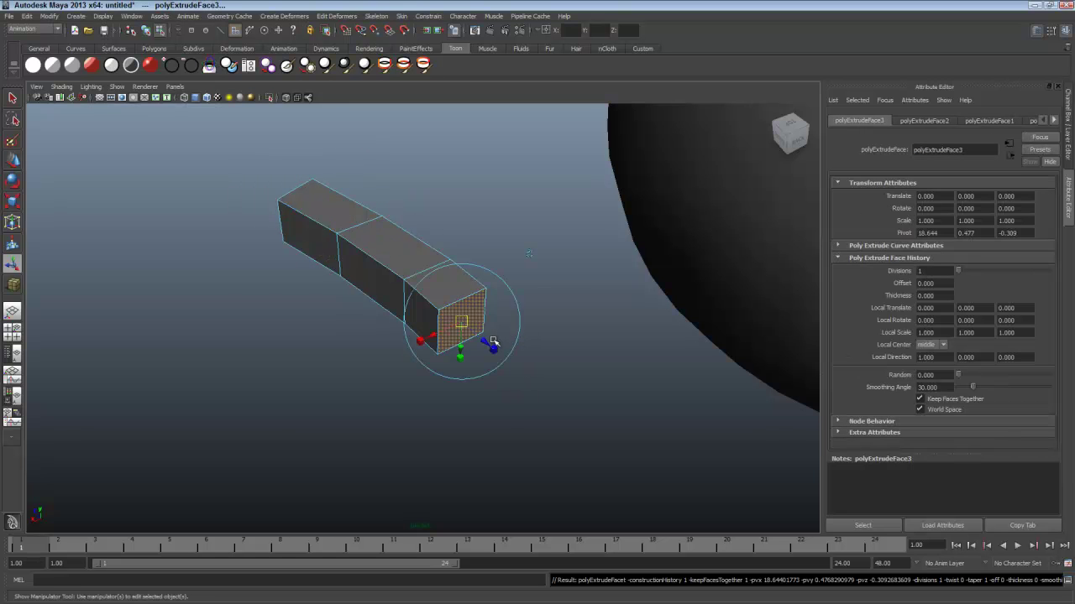
{"action": "left_click_drag", "start_coordinate": [481, 341], "coordinate": [522, 427]}
{"action": "left_click", "coordinate": [508, 413]}
- Add another segment at the end and extrude the opposite end face outward
{"action": "key", "text": "ctrl+e"}
{"action": "left_click_drag", "start_coordinate": [412, 427], "coordinate": [518, 424], "text": "alt"}
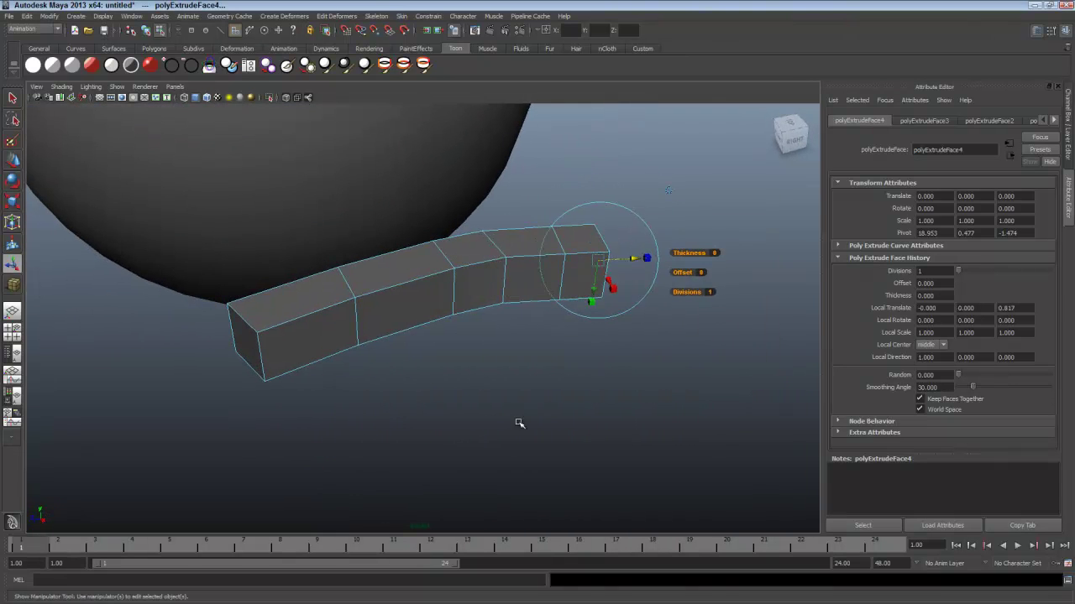
{"action": "left_click", "coordinate": [251, 353]}
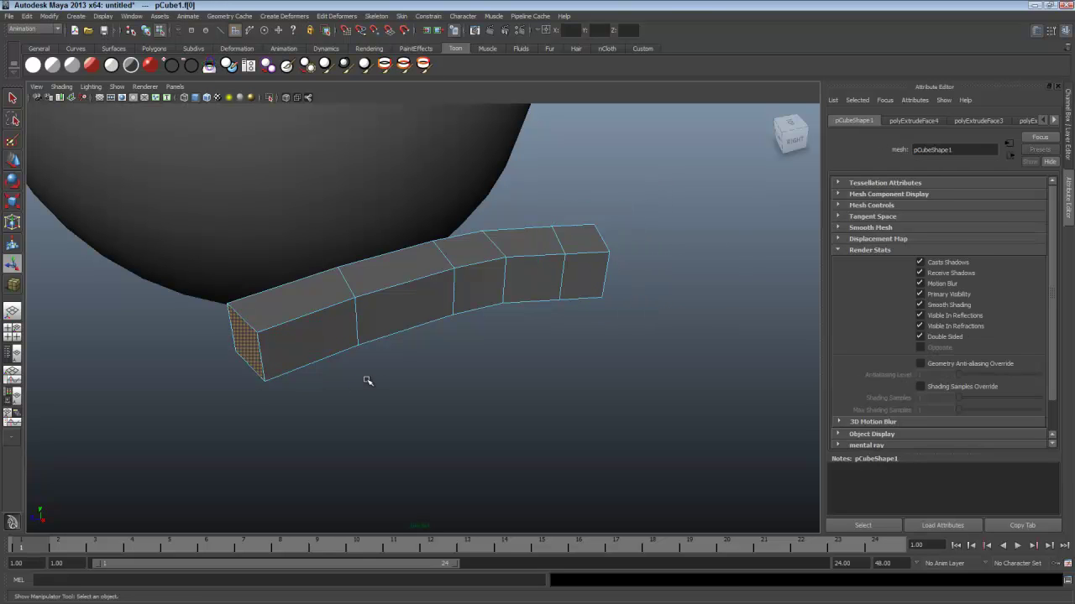
{"action": "key", "text": "ctrl+e"}
{"action": "left_click_drag", "start_coordinate": [220, 358], "coordinate": [196, 364]}
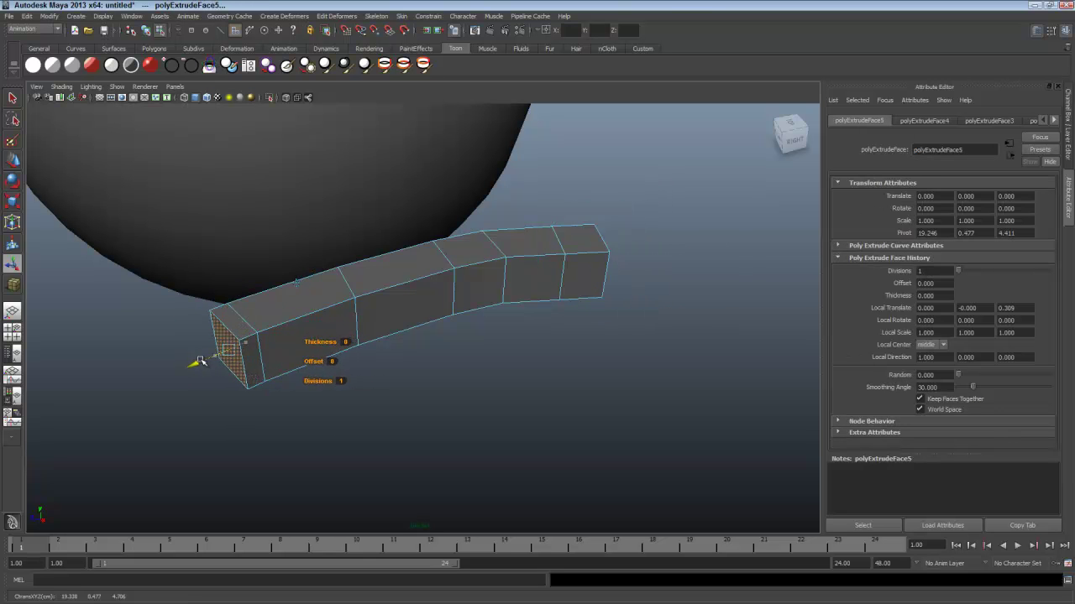
- Extrude the far end face outward once more and return to object mode with F8
{"action": "left_click_drag", "start_coordinate": [521, 372], "coordinate": [433, 367], "text": "alt"}
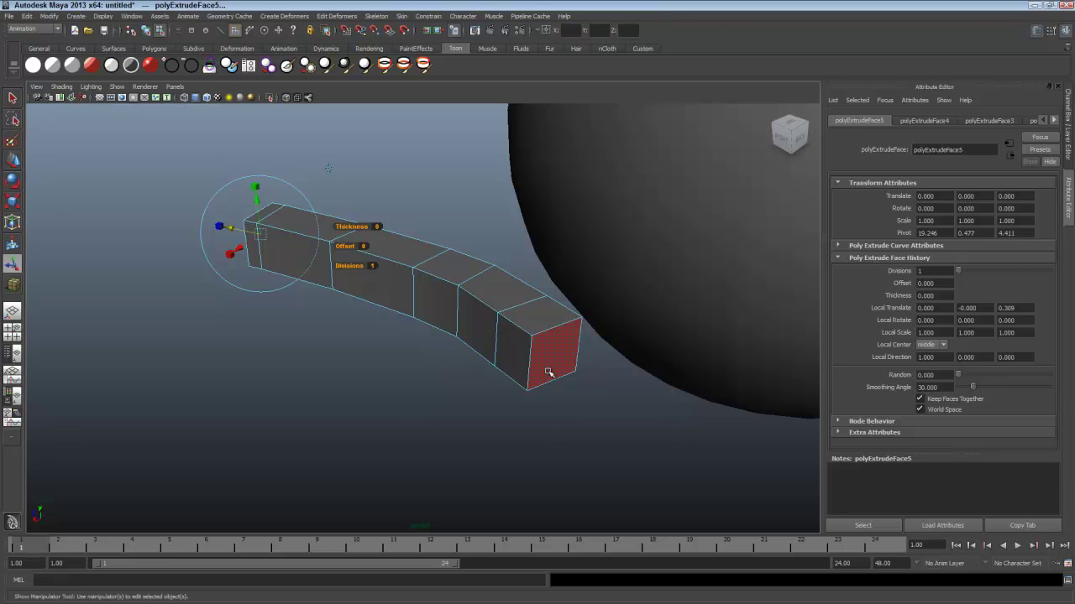
{"action": "left_click", "coordinate": [551, 370]}
{"action": "key", "text": "ctrl+e"}
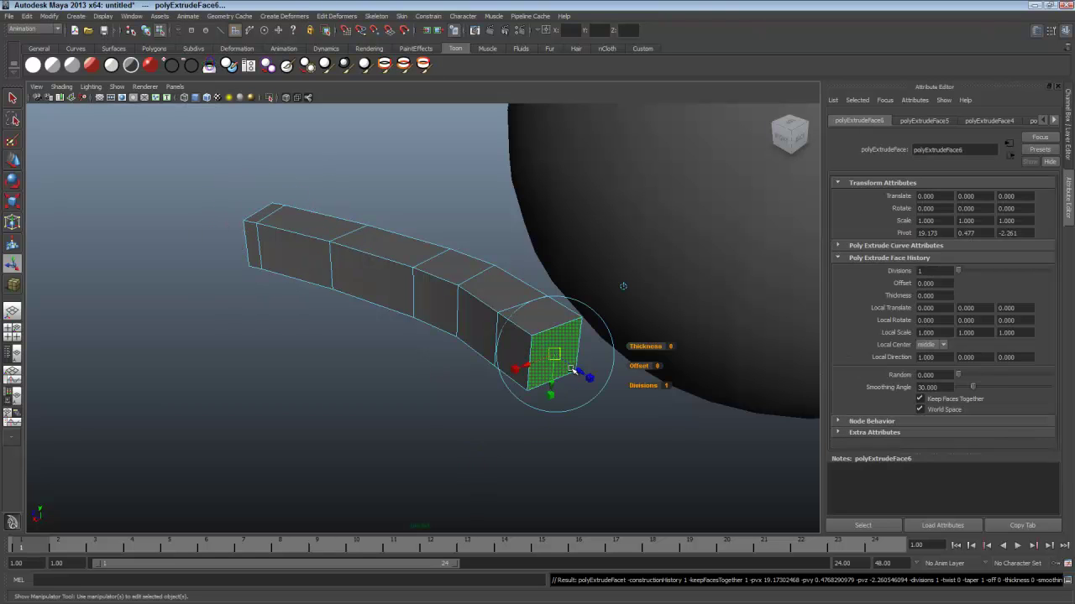
{"action": "left_click", "coordinate": [571, 375]}
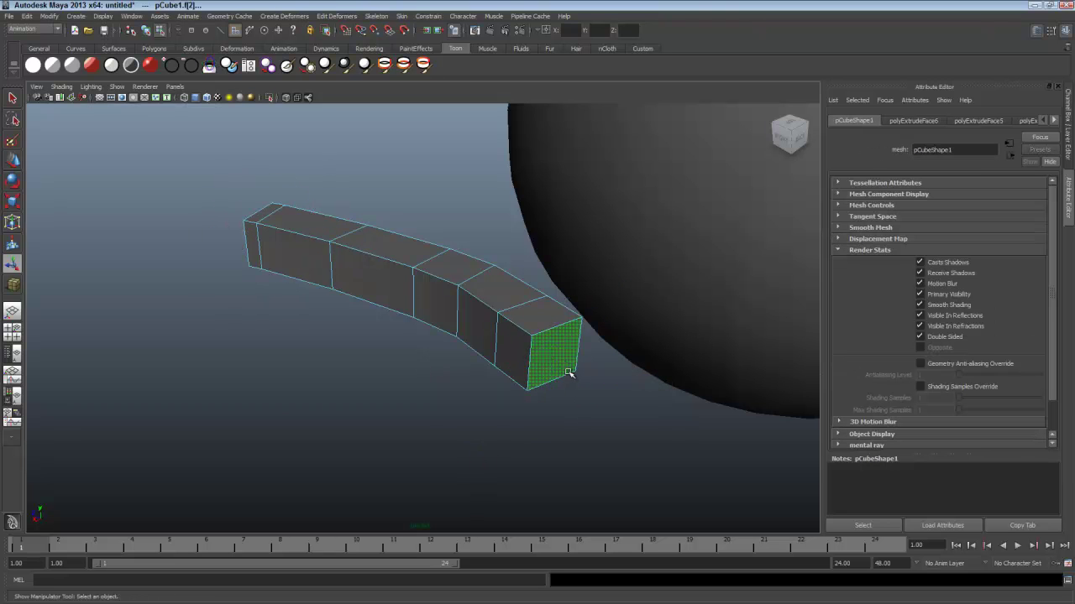
{"action": "key", "text": "ctrl+z"}
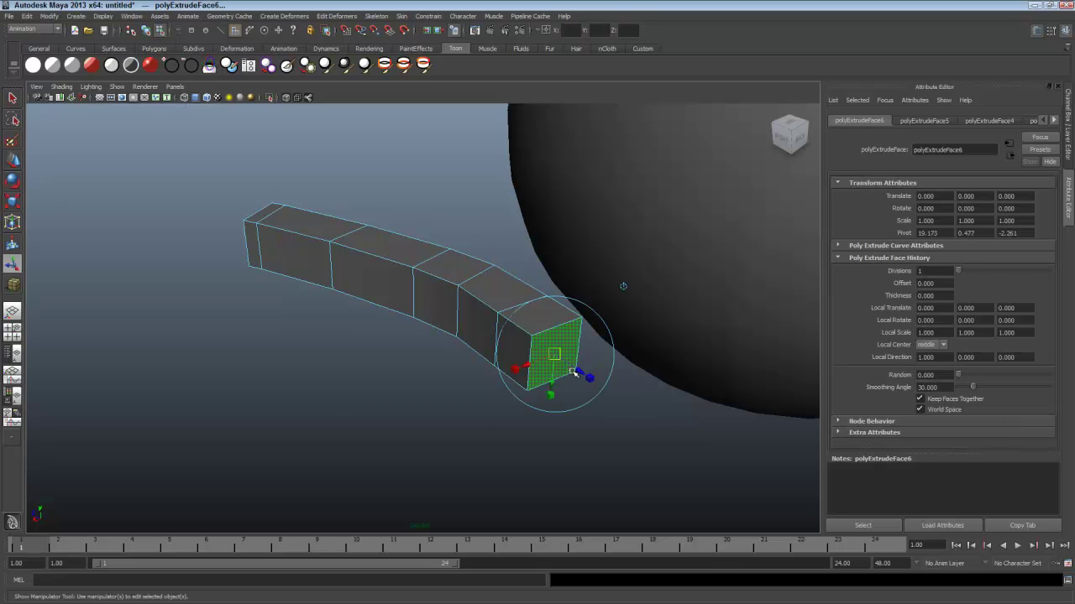
{"action": "left_click_drag", "start_coordinate": [571, 366], "coordinate": [594, 362]}
{"action": "left_click_drag", "start_coordinate": [469, 423], "coordinate": [550, 441], "text": "alt"}
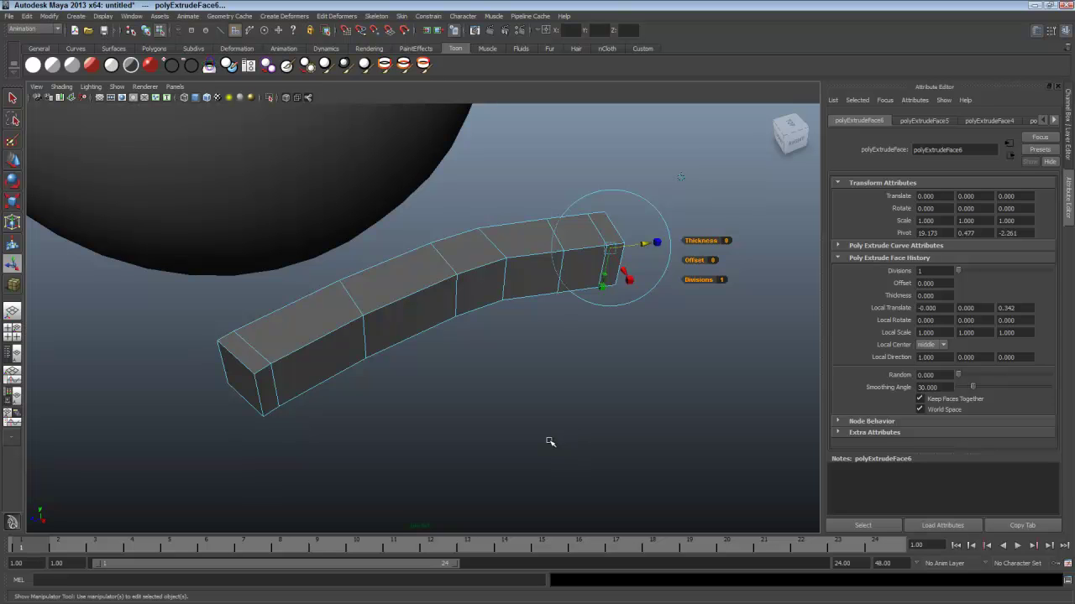
{"action": "key", "text": "F8"}
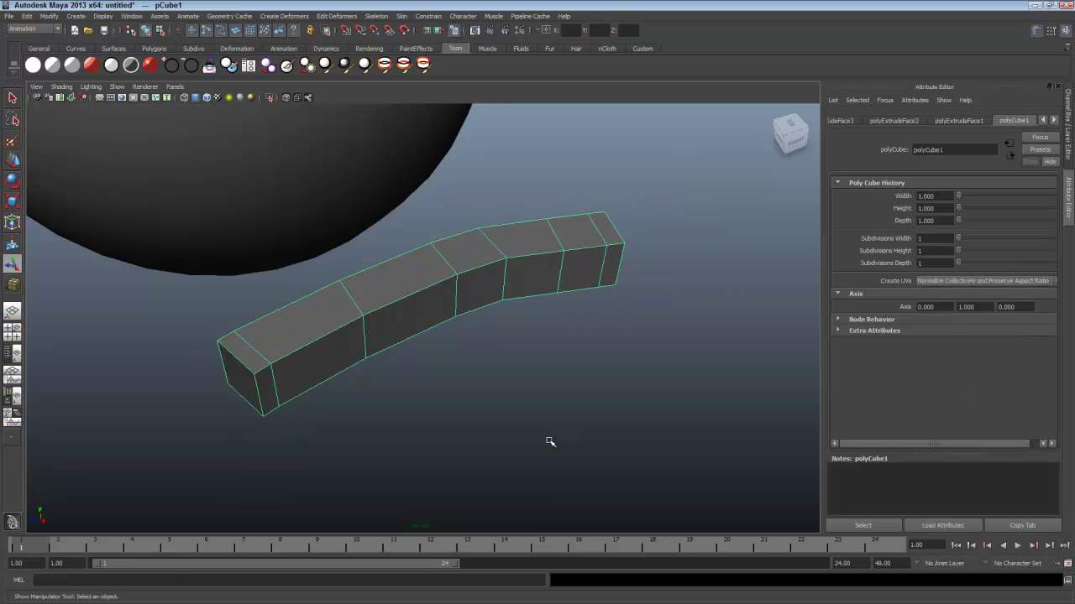
- Apply Mesh > Smooth from the Polygons menu set to round the strand into a tube
{"action": "key", "text": "F3"}
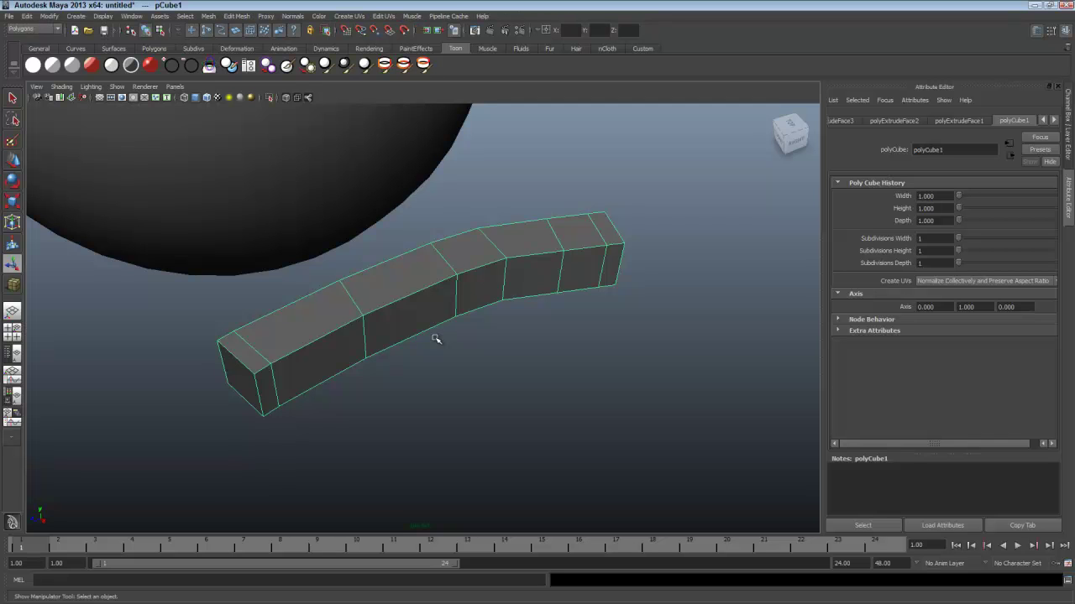
{"action": "left_click", "coordinate": [209, 16]}
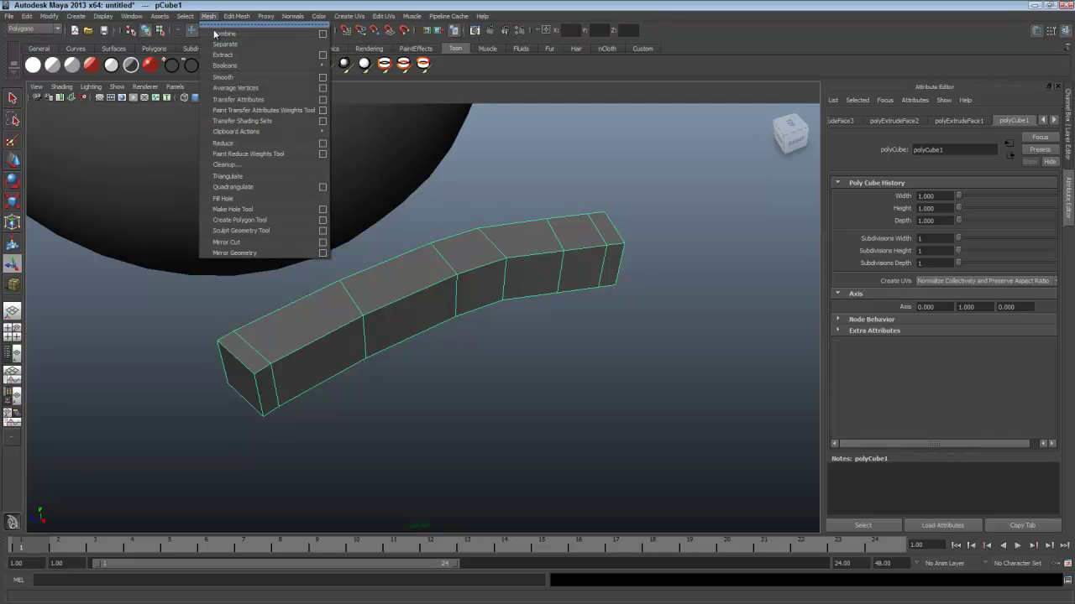
{"action": "left_click", "coordinate": [234, 77]}
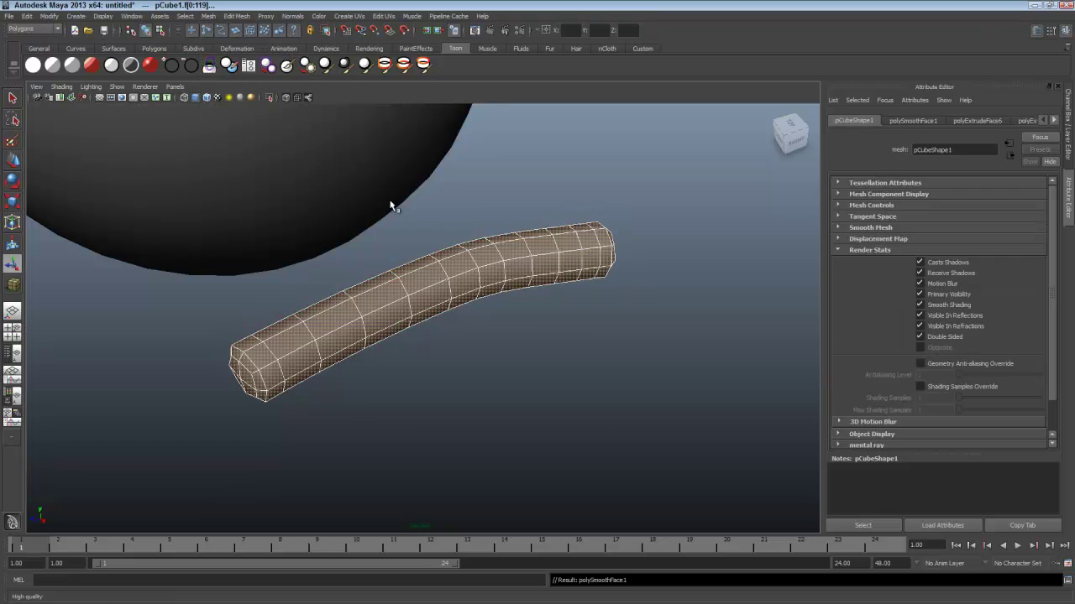
{"action": "left_click", "coordinate": [506, 360]}
{"action": "scroll", "coordinate": [509, 361], "scroll_direction": "down", "scroll_amount": 2}
{"action": "left_click_drag", "start_coordinate": [510, 361], "coordinate": [547, 417], "text": "alt"}
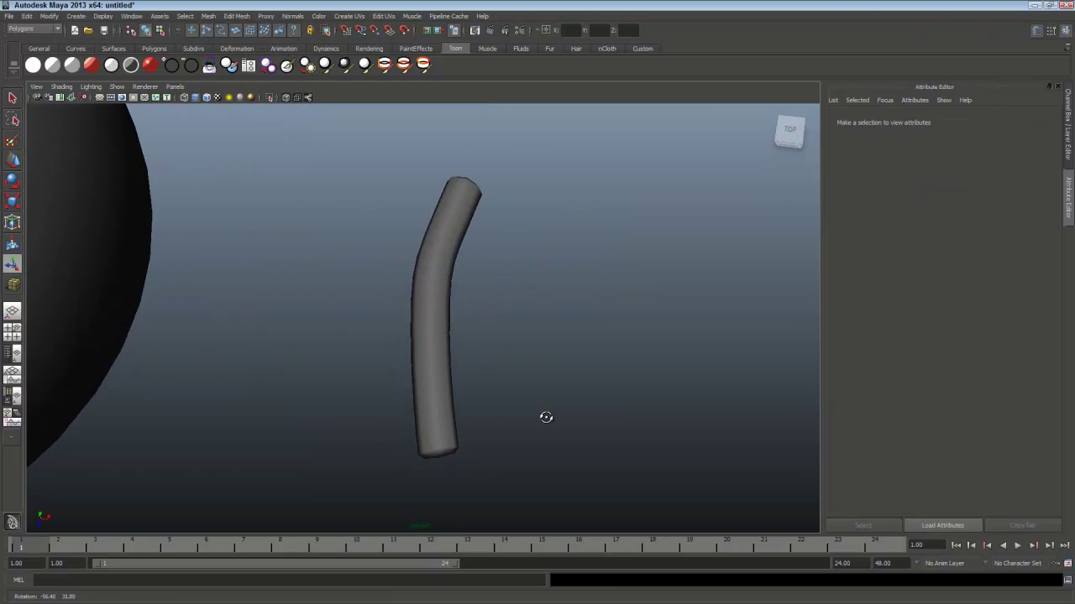
{"action": "left_click", "coordinate": [412, 328]}
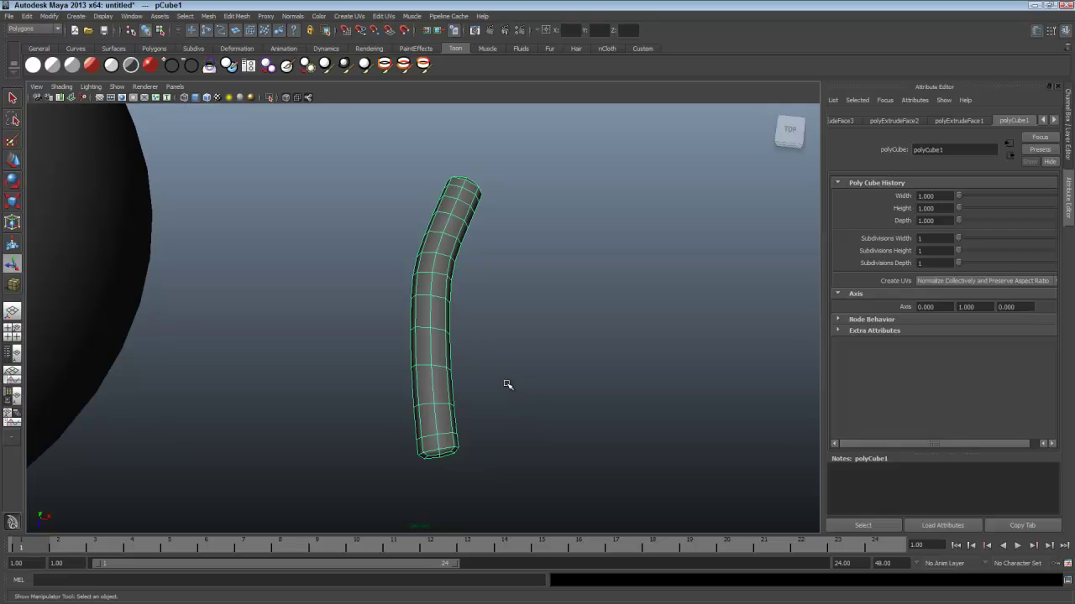
- In vertex mode, nudge the middle and bottom vertex rows of the tube sideways along X
{"action": "key", "text": "F8"}
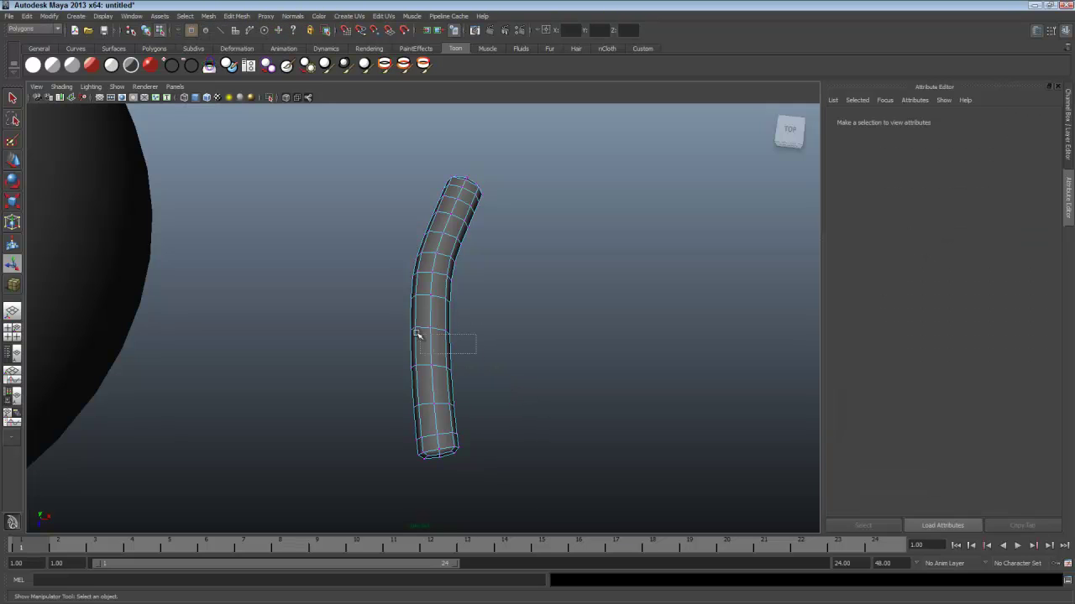
{"action": "left_click_drag", "start_coordinate": [375, 312], "coordinate": [465, 339]}
{"action": "key", "text": "w"}
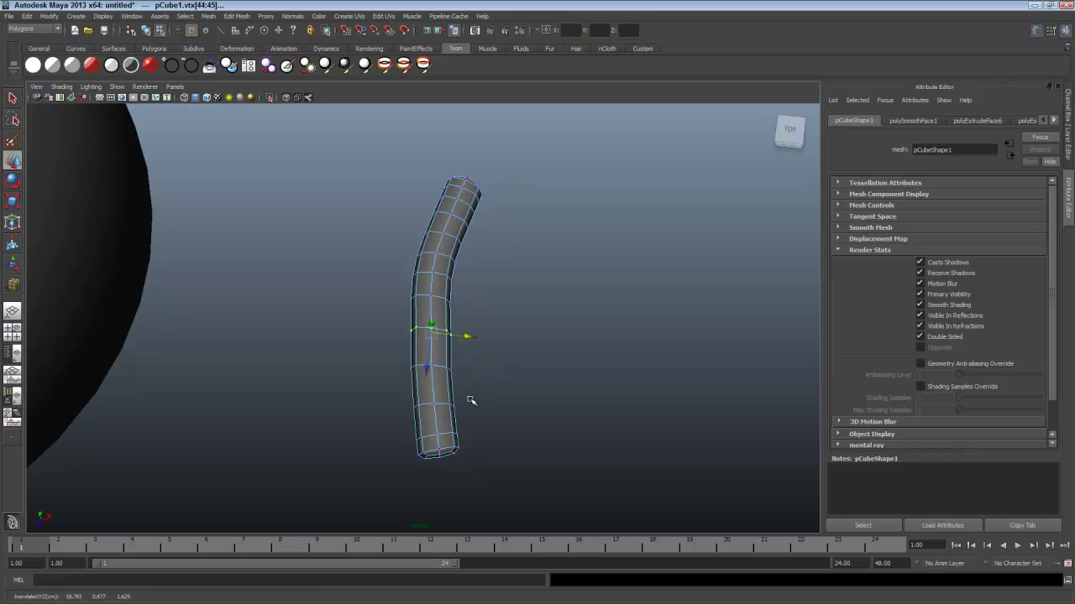
{"action": "left_click_drag", "start_coordinate": [472, 403], "coordinate": [388, 455]}
{"action": "left_click", "coordinate": [473, 439]}
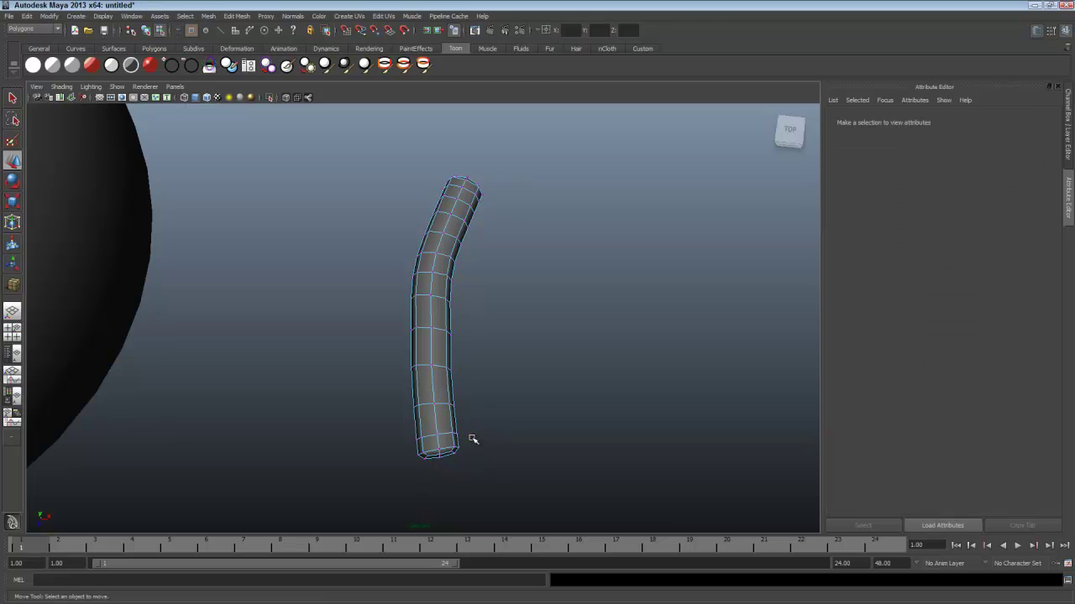
{"action": "left_click_drag", "start_coordinate": [479, 468], "coordinate": [390, 396]}
{"action": "left_click_drag", "start_coordinate": [473, 439], "coordinate": [467, 435]}
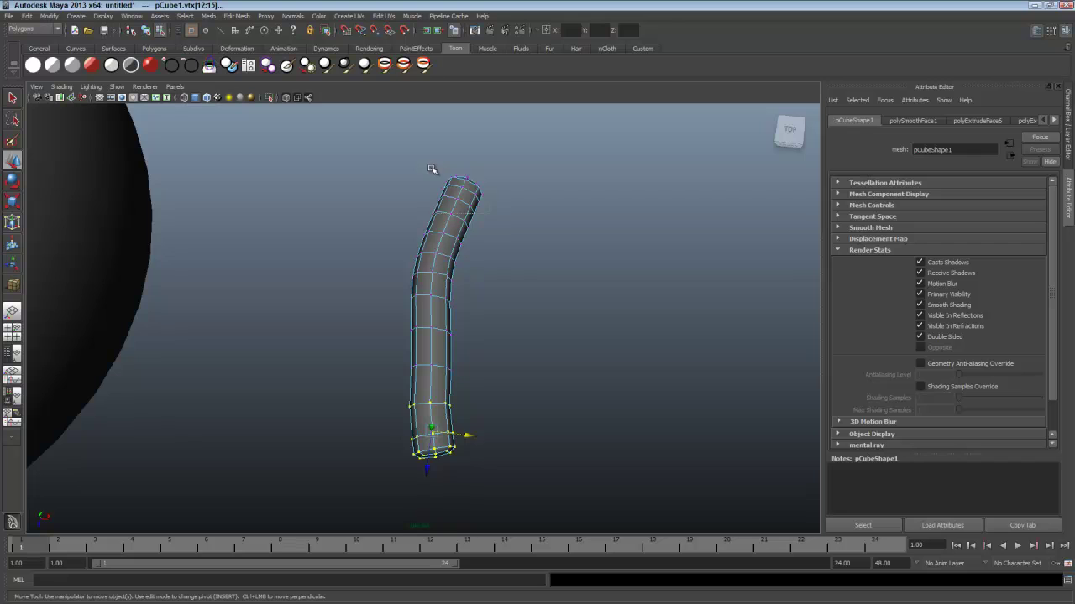
{"action": "left_click_drag", "start_coordinate": [431, 168], "coordinate": [485, 205]}
{"action": "left_click", "coordinate": [514, 281]}
{"action": "left_click_drag", "start_coordinate": [515, 281], "coordinate": [503, 333], "text": "alt"}
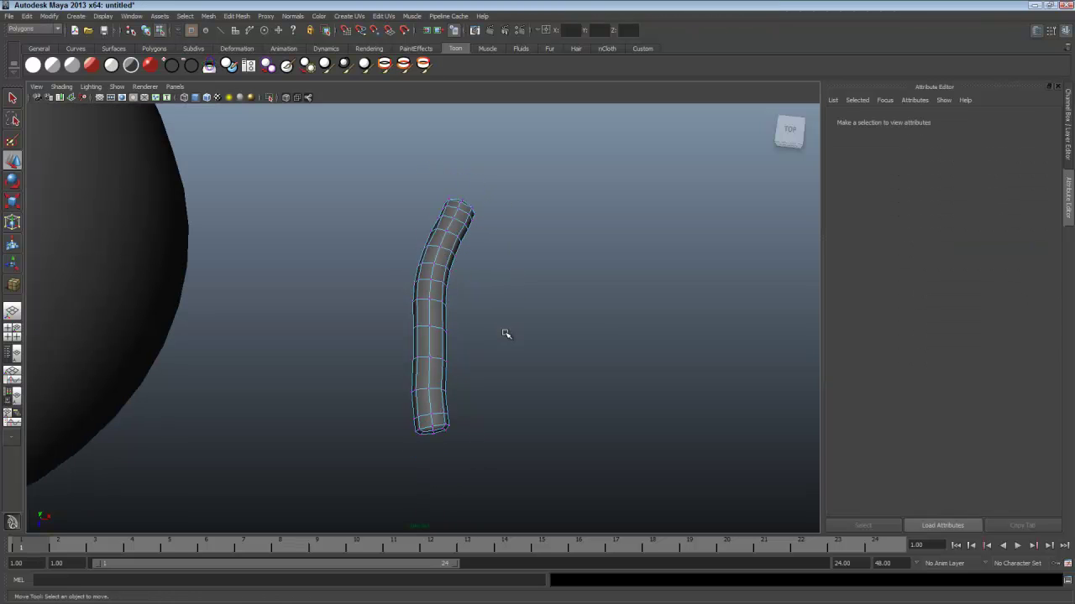
- Duplicate the tube with Ctrl+D and move the copy to the left
{"action": "key", "text": "F8"}
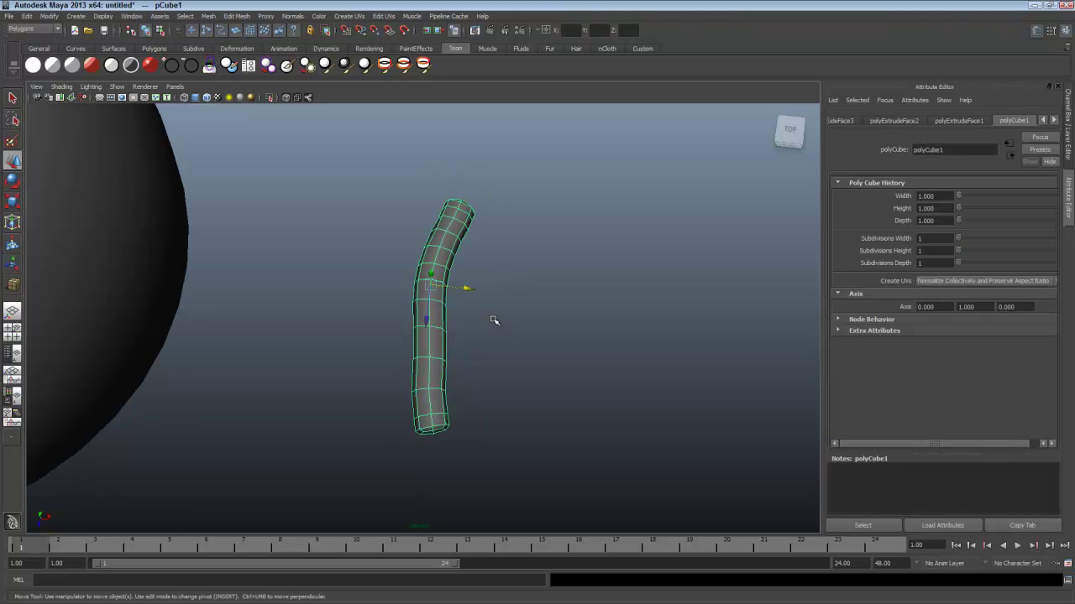
{"action": "key", "text": "ctrl+d"}
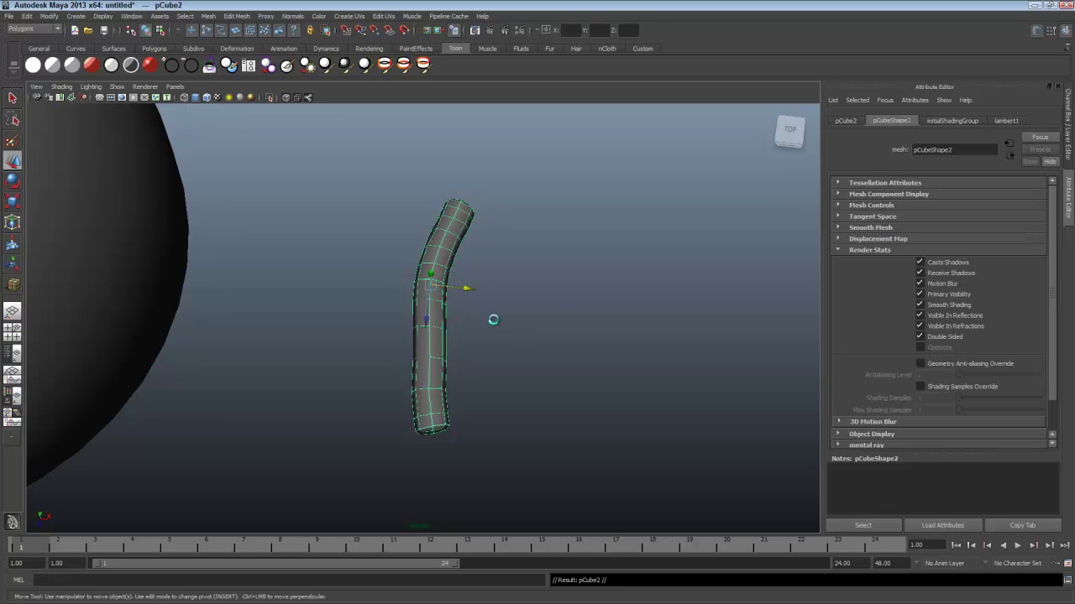
{"action": "left_click_drag", "start_coordinate": [467, 289], "coordinate": [377, 283]}
{"action": "key", "text": "e"}
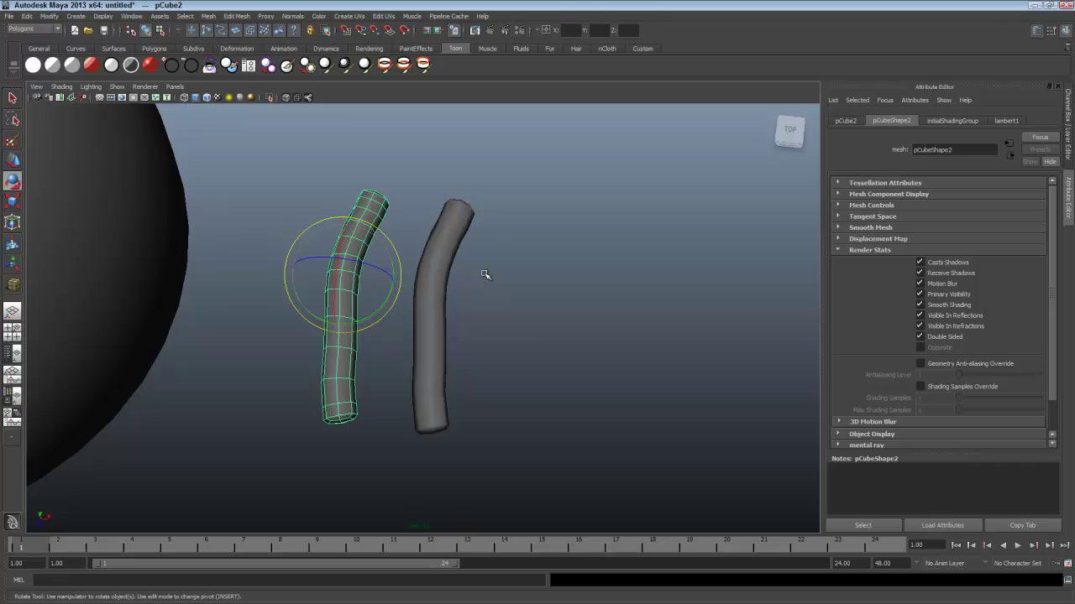
- Enable Discrete Rotate and rotate the copy around Z to mirror the original tube
{"action": "left_click_drag", "start_coordinate": [509, 309], "coordinate": [502, 288], "text": "alt"}
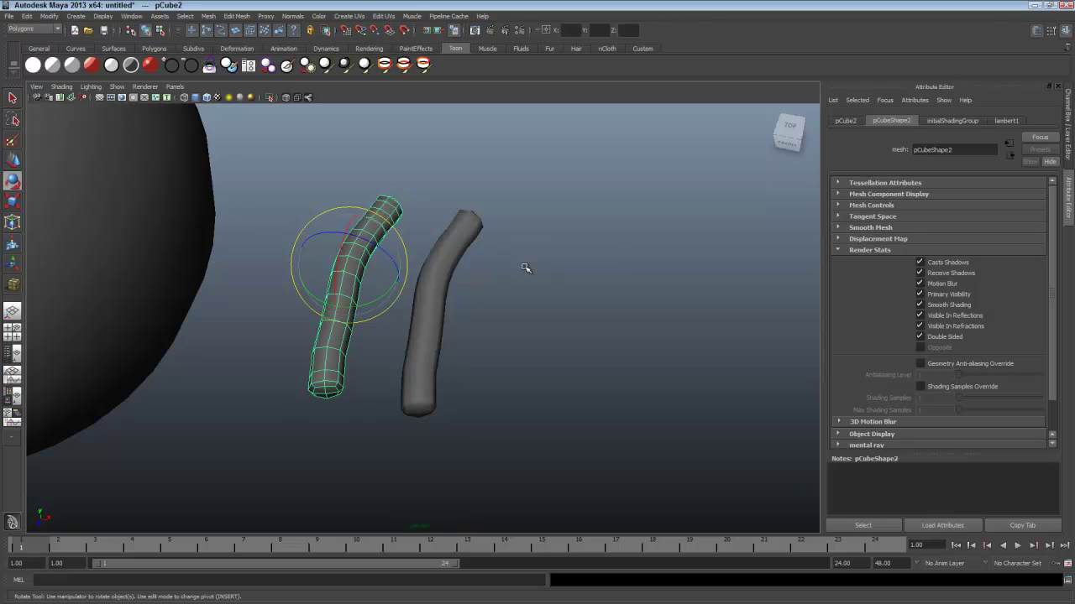
{"action": "left_click", "coordinate": [526, 268]}
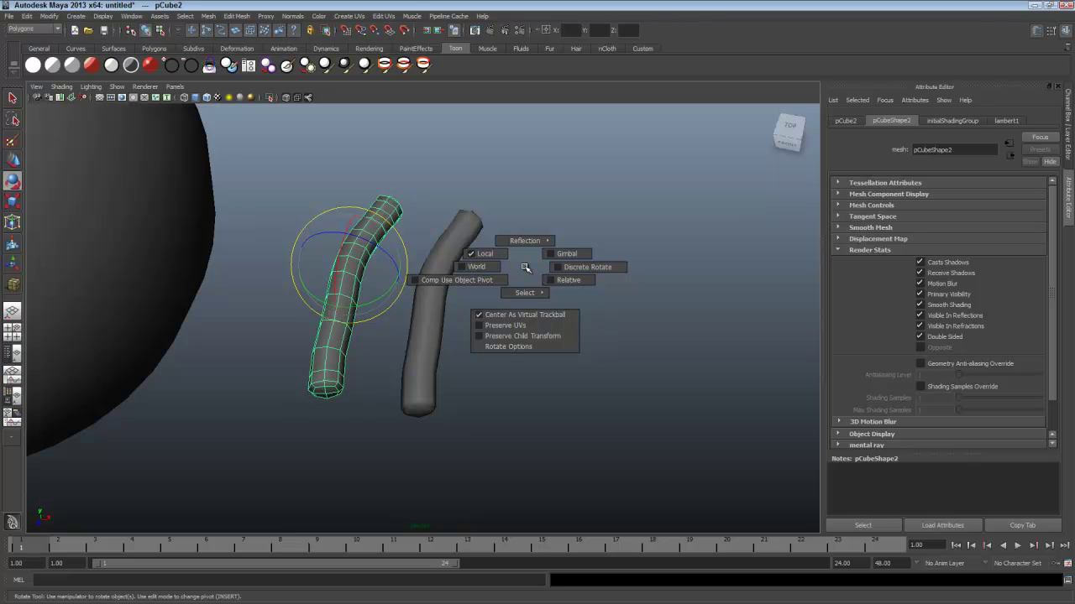
{"action": "left_click_drag", "start_coordinate": [526, 267], "coordinate": [542, 268]}
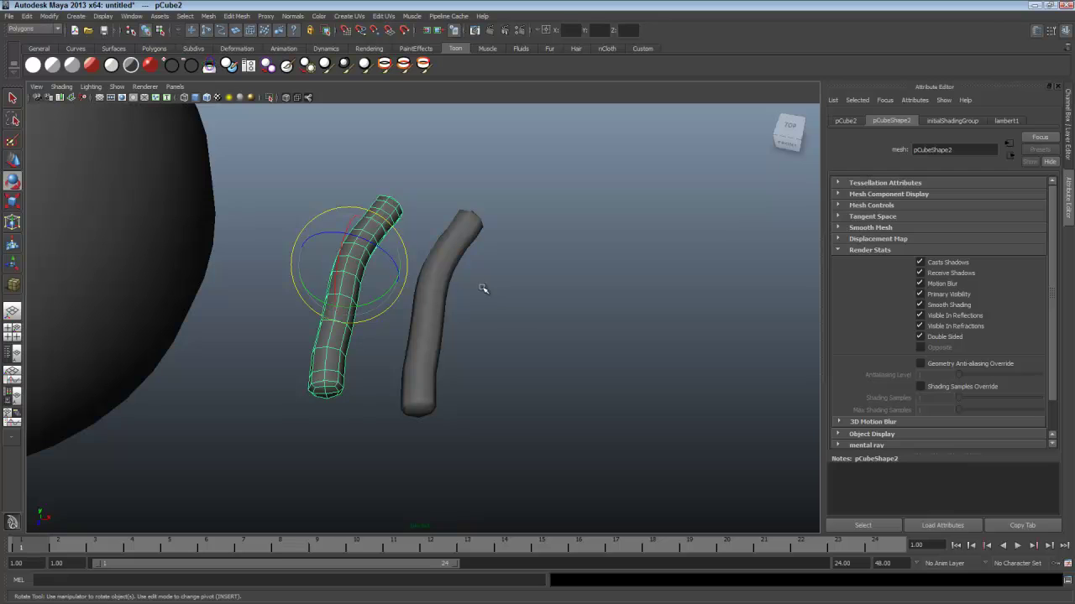
{"action": "left_click_drag", "start_coordinate": [392, 262], "coordinate": [274, 175]}
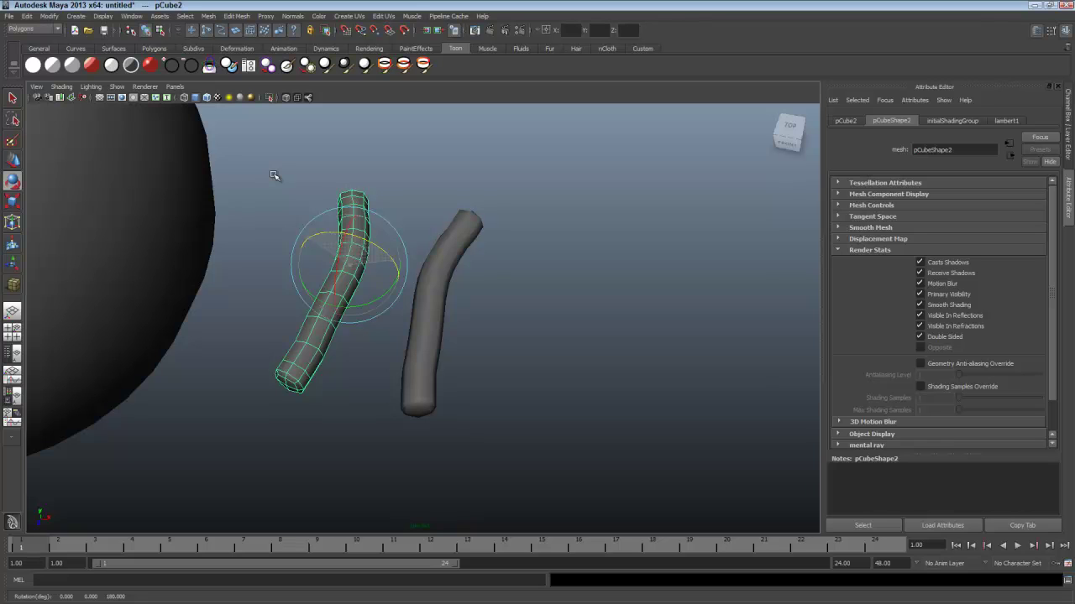
{"action": "key", "text": "w"}
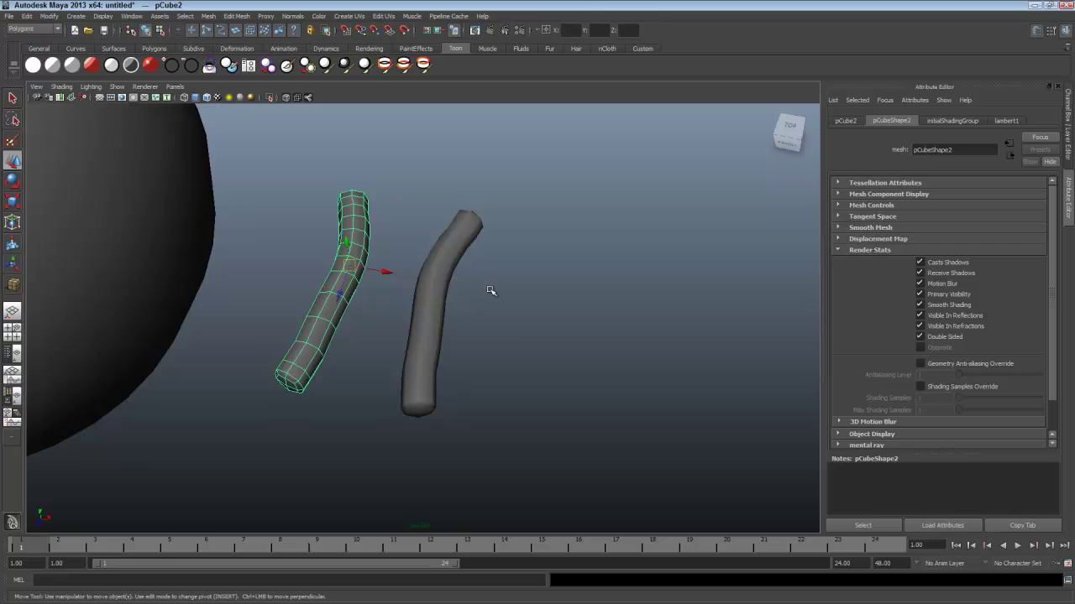
{"action": "left_click", "coordinate": [491, 292]}
{"action": "scroll", "coordinate": [508, 312], "scroll_direction": "down", "scroll_amount": 3}
{"action": "scroll", "coordinate": [554, 370], "scroll_direction": "down", "scroll_amount": 4}
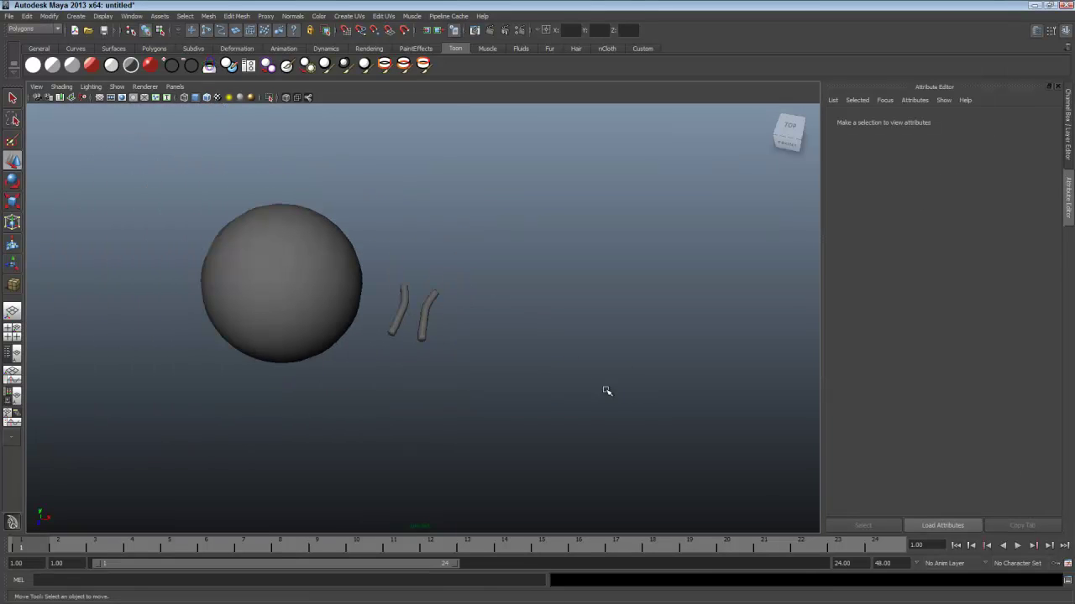
- Duplicate pSphere1, drag the copy to the right of the tubes, and frame it in Top View
{"action": "left_click", "coordinate": [319, 281]}
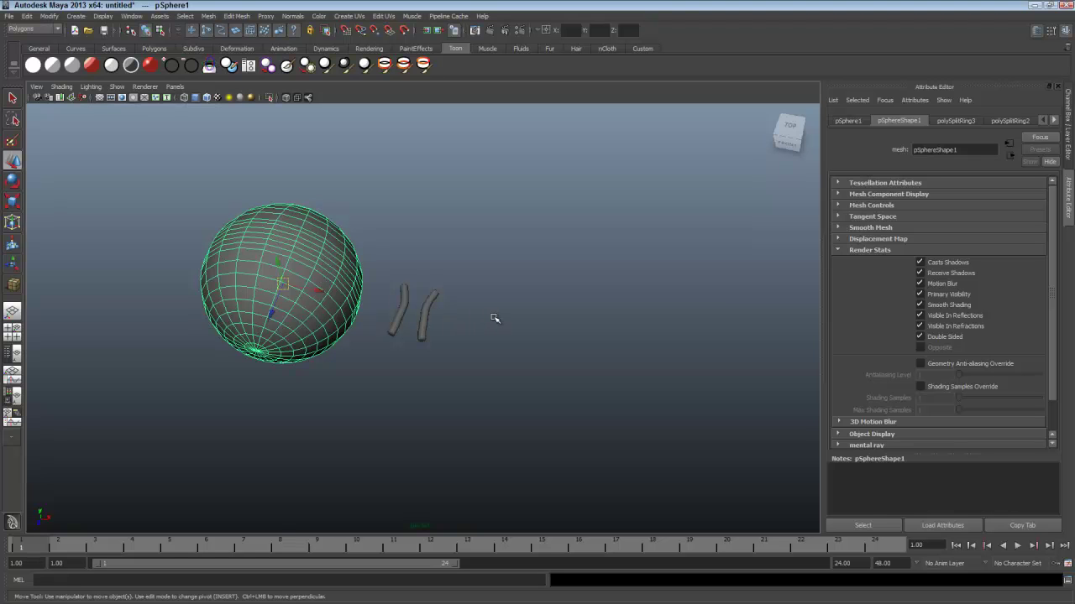
{"action": "key", "text": "ctrl+d"}
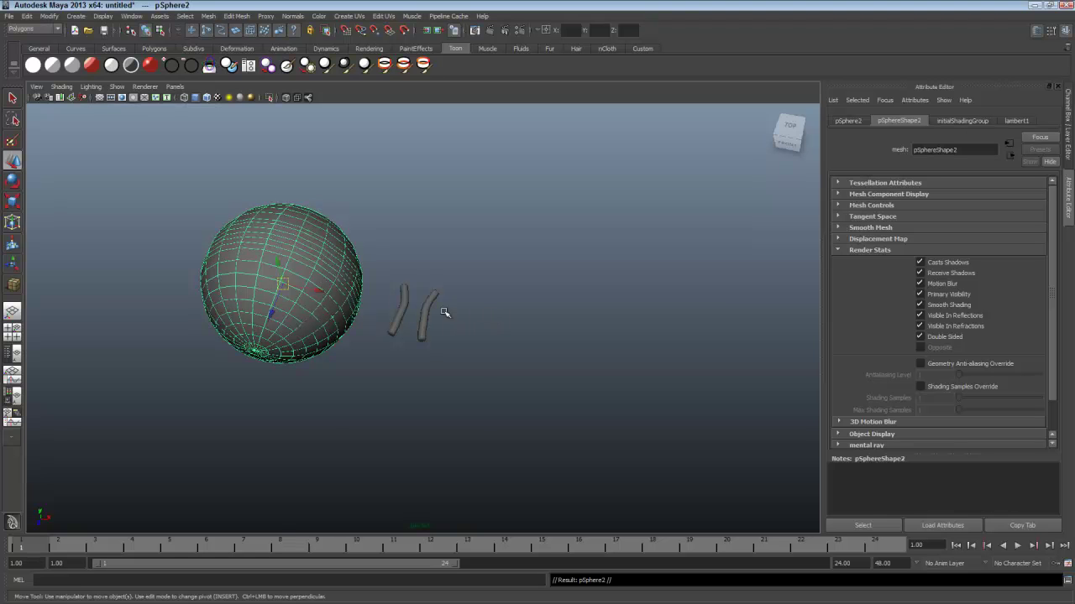
{"action": "left_click_drag", "start_coordinate": [317, 294], "coordinate": [652, 348]}
{"action": "key", "text": "space"}
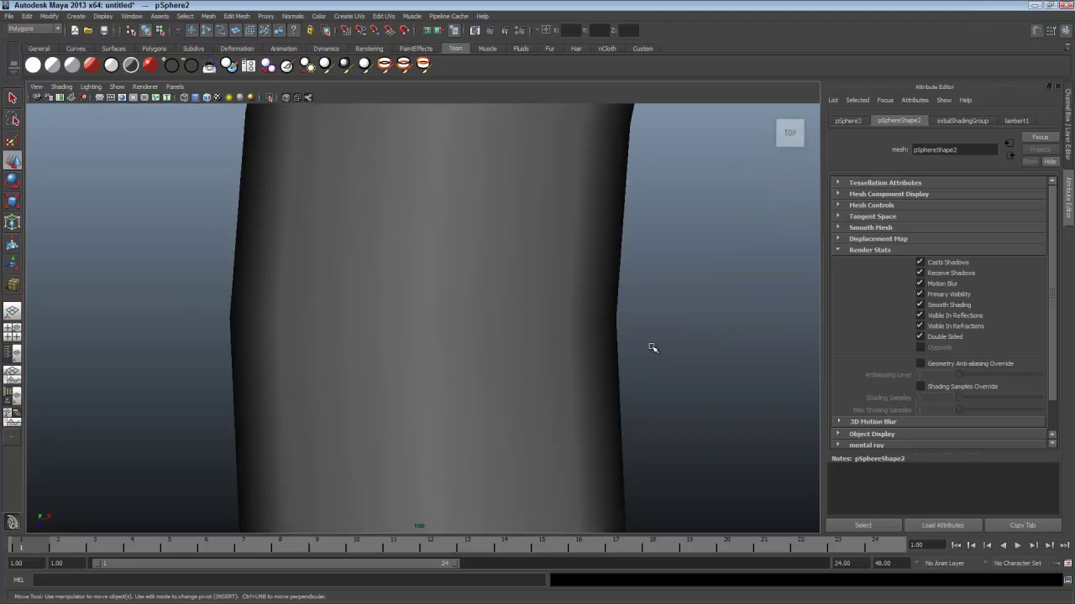
{"action": "key", "text": "f"}
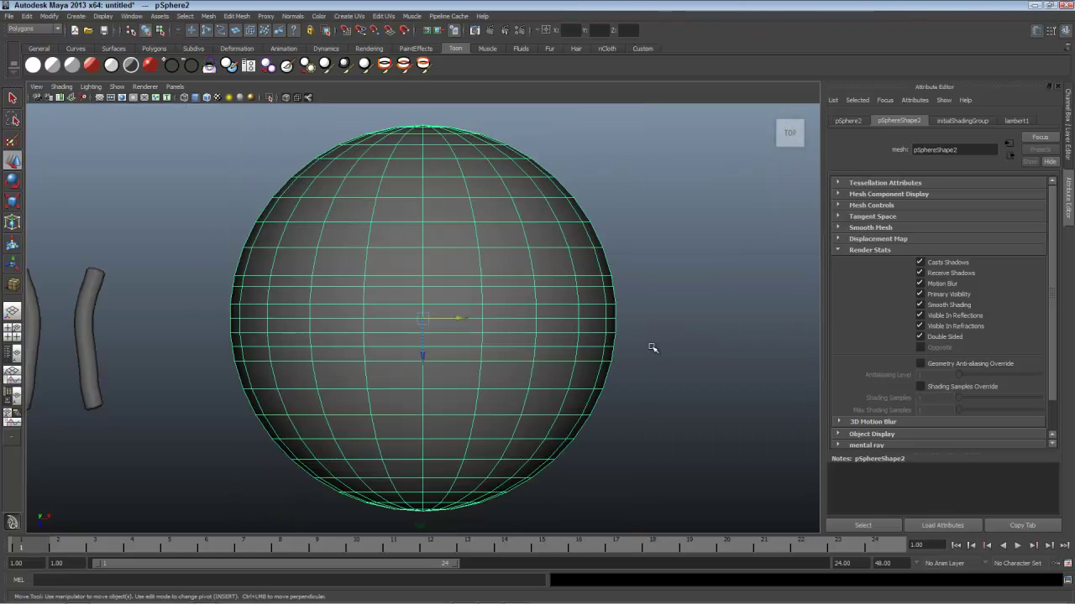
{"action": "scroll", "coordinate": [652, 347], "scroll_direction": "down", "scroll_amount": 4}
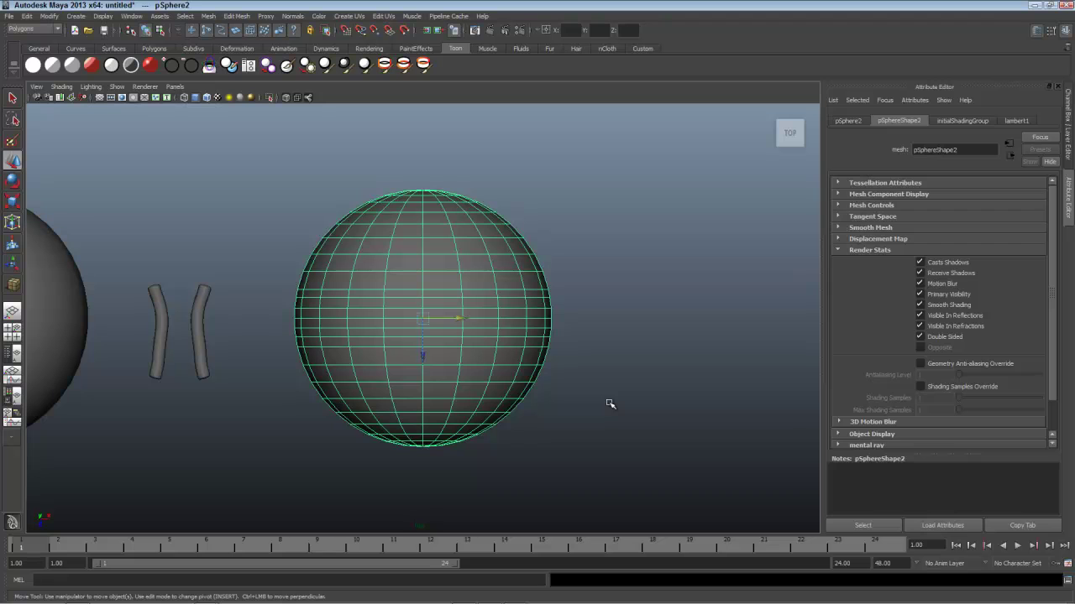
- Stretch pSphere2 into a capsule by pulling its upper vertices up and lower vertices down
{"action": "left_click", "coordinate": [609, 404]}
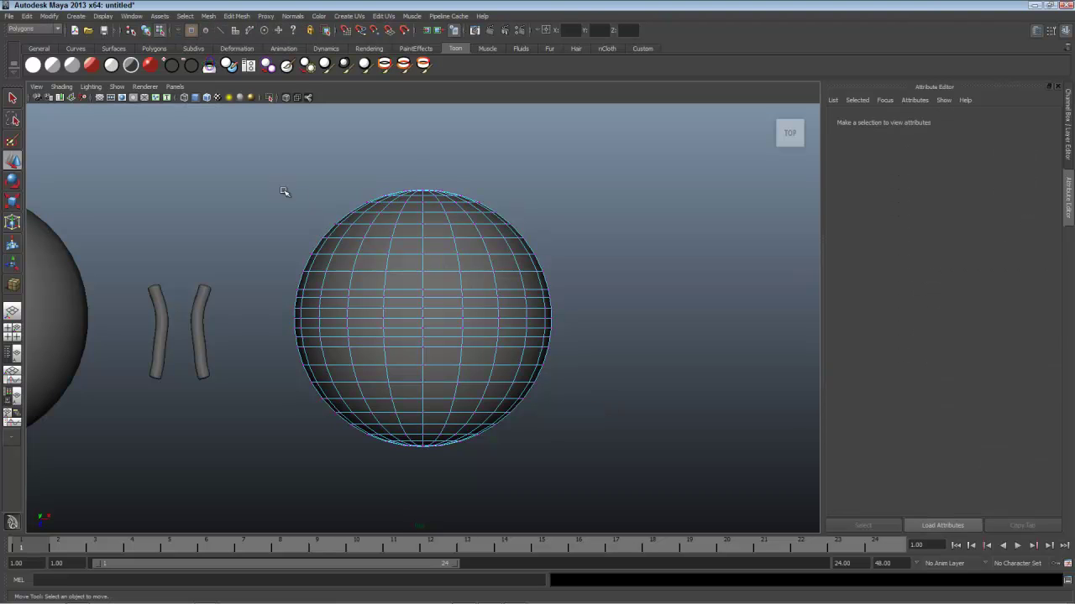
{"action": "left_click_drag", "start_coordinate": [249, 219], "coordinate": [583, 313]}
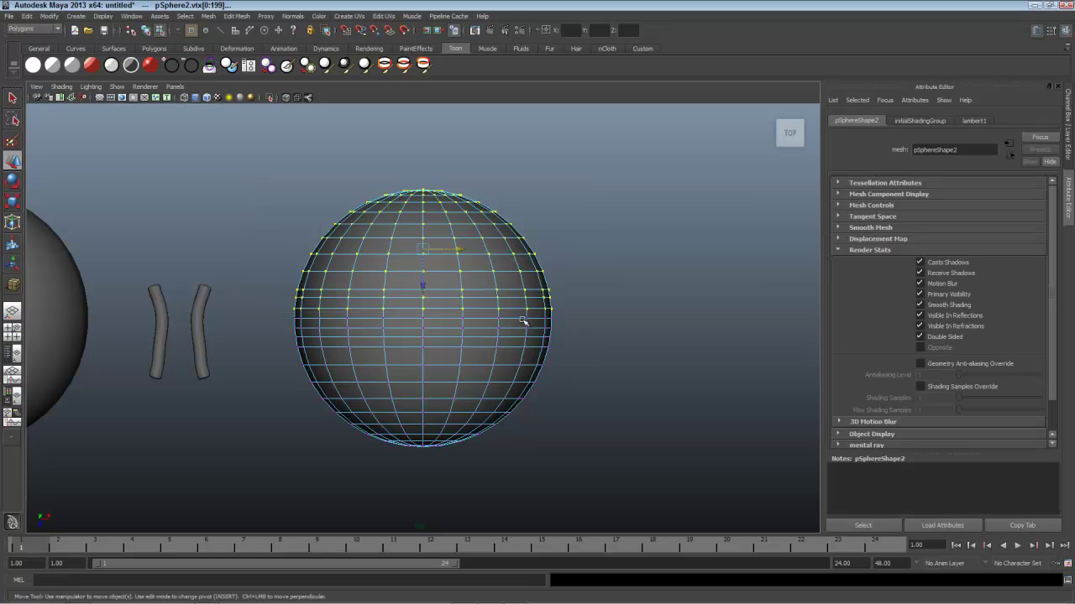
{"action": "left_click_drag", "start_coordinate": [425, 293], "coordinate": [447, 149]}
{"action": "scroll", "coordinate": [631, 319], "scroll_direction": "down", "scroll_amount": 3}
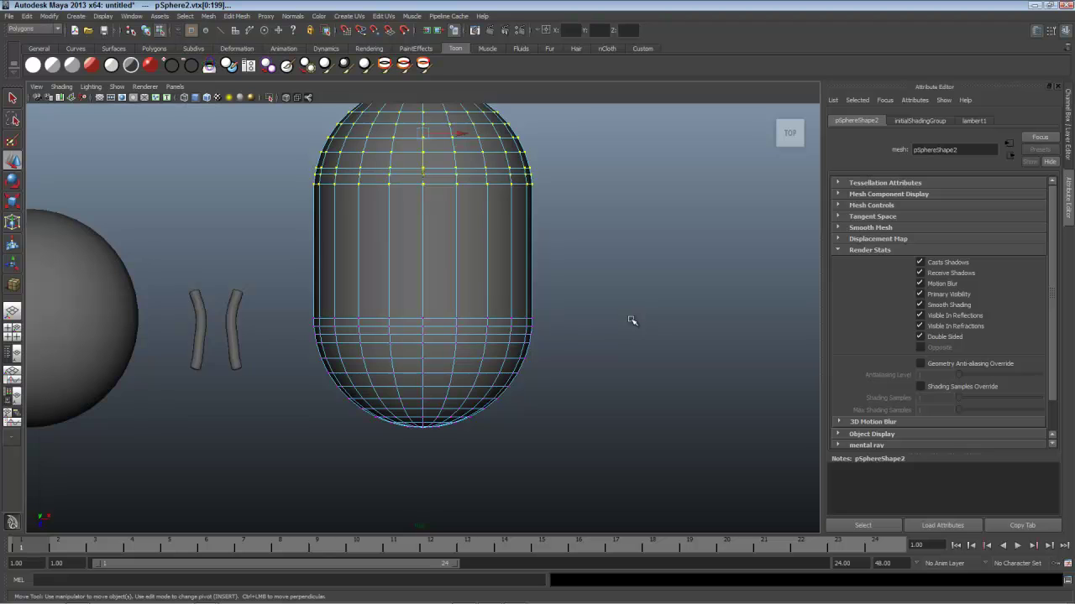
{"action": "left_click_drag", "start_coordinate": [576, 470], "coordinate": [292, 328]}
{"action": "left_click_drag", "start_coordinate": [425, 398], "coordinate": [437, 526]}
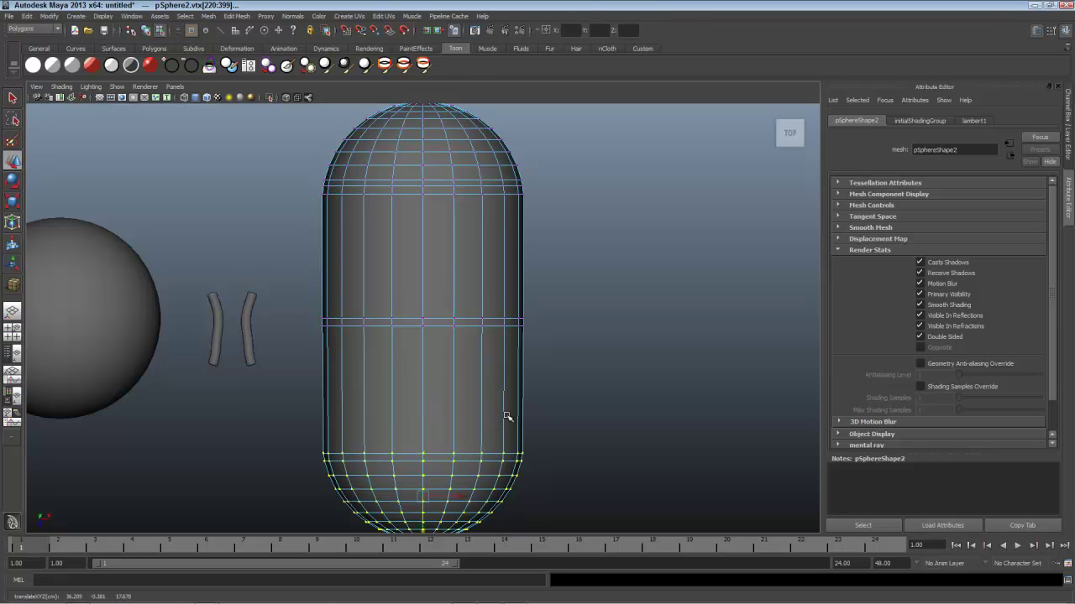
{"action": "scroll", "coordinate": [504, 424], "scroll_direction": "down", "scroll_amount": 3}
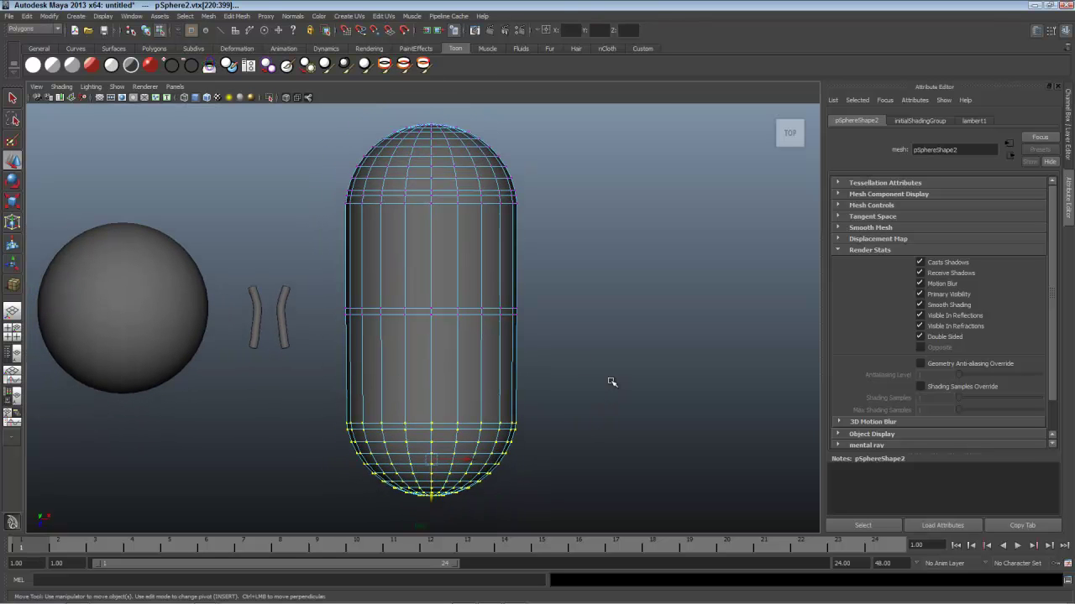
- Move the lower, middle and upper vertex loops along Y to space them evenly
{"action": "left_click_drag", "start_coordinate": [560, 393], "coordinate": [304, 424]}
{"action": "middle_click_drag", "start_coordinate": [428, 460], "coordinate": [431, 433]}
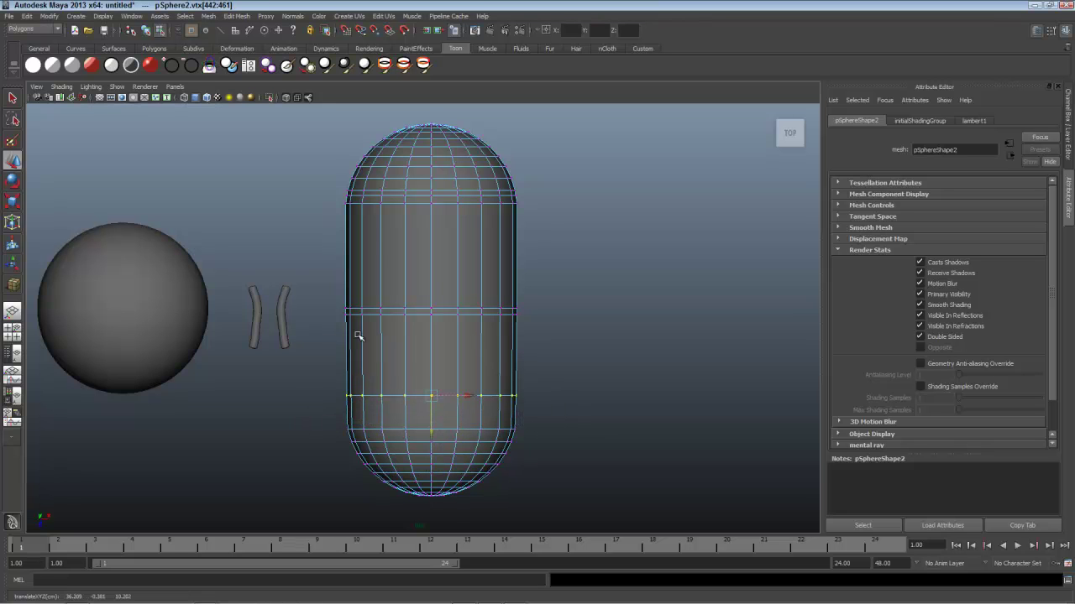
{"action": "left_click_drag", "start_coordinate": [325, 330], "coordinate": [543, 312]}
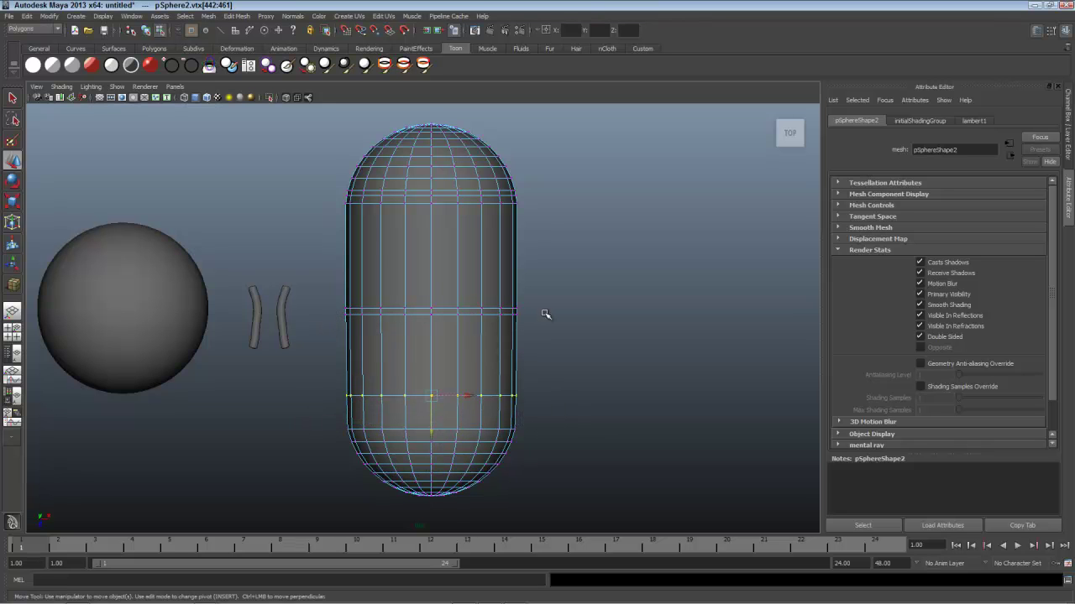
{"action": "middle_click_drag", "start_coordinate": [432, 353], "coordinate": [427, 385]}
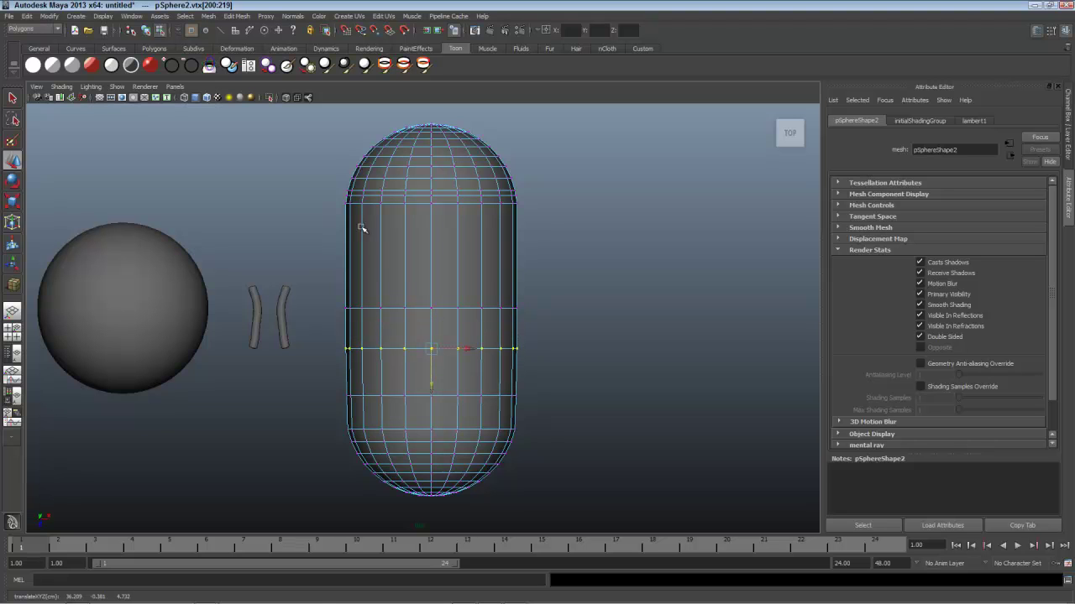
{"action": "left_click_drag", "start_coordinate": [335, 198], "coordinate": [574, 250]}
{"action": "middle_click_drag", "start_coordinate": [434, 238], "coordinate": [429, 284]}
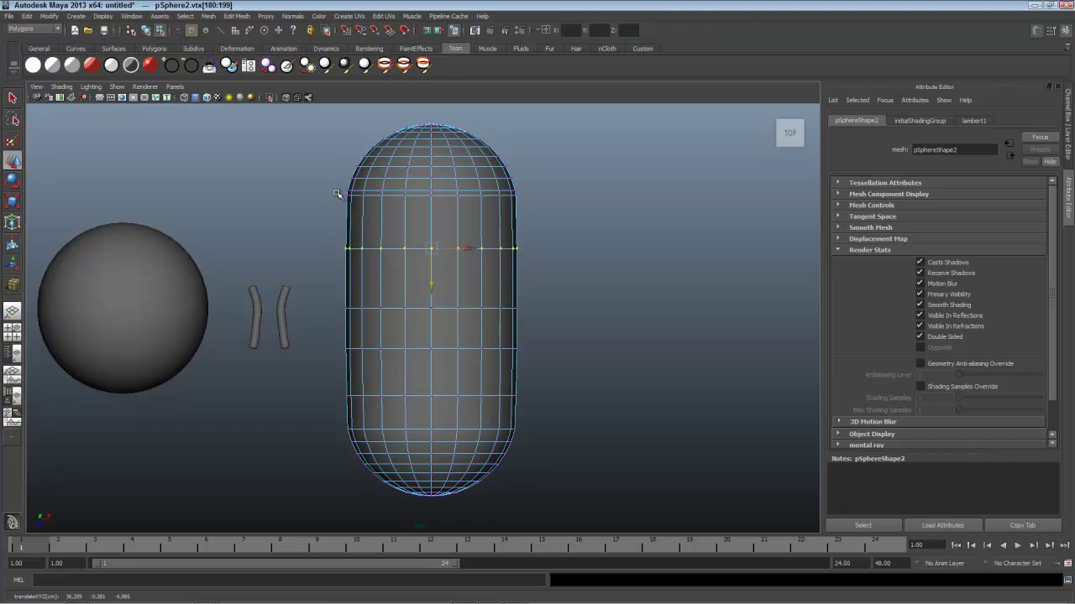
{"action": "left_click_drag", "start_coordinate": [335, 194], "coordinate": [538, 228]}
{"action": "left_click_drag", "start_coordinate": [431, 224], "coordinate": [434, 240]}
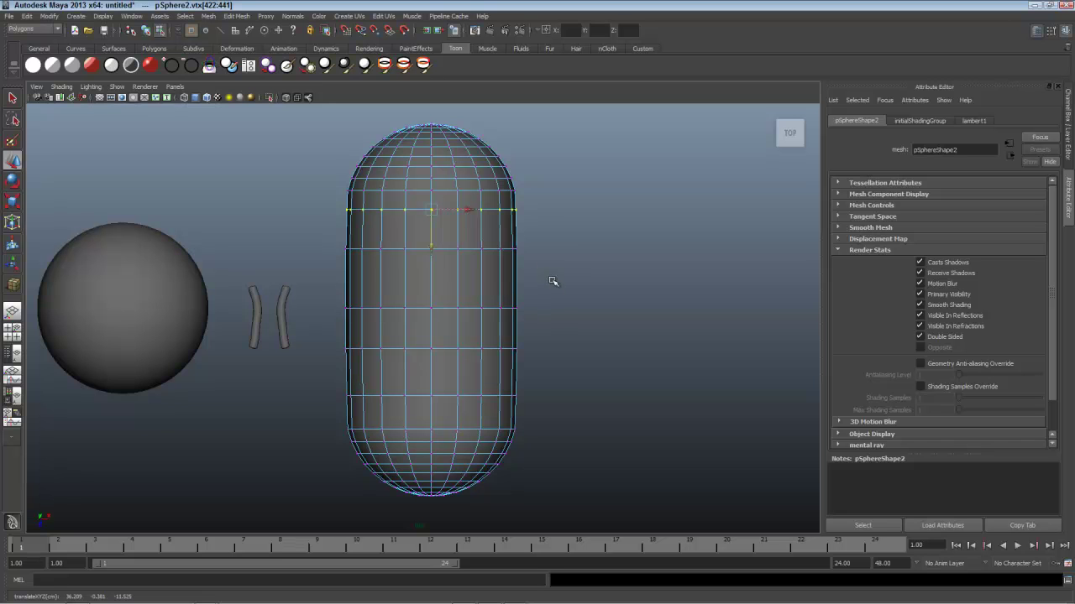
{"action": "left_click_drag", "start_coordinate": [552, 297], "coordinate": [318, 318]}
- Scale the middle edge ring inward in perspective to pinch the capsule's waist
{"action": "key", "text": "r"}
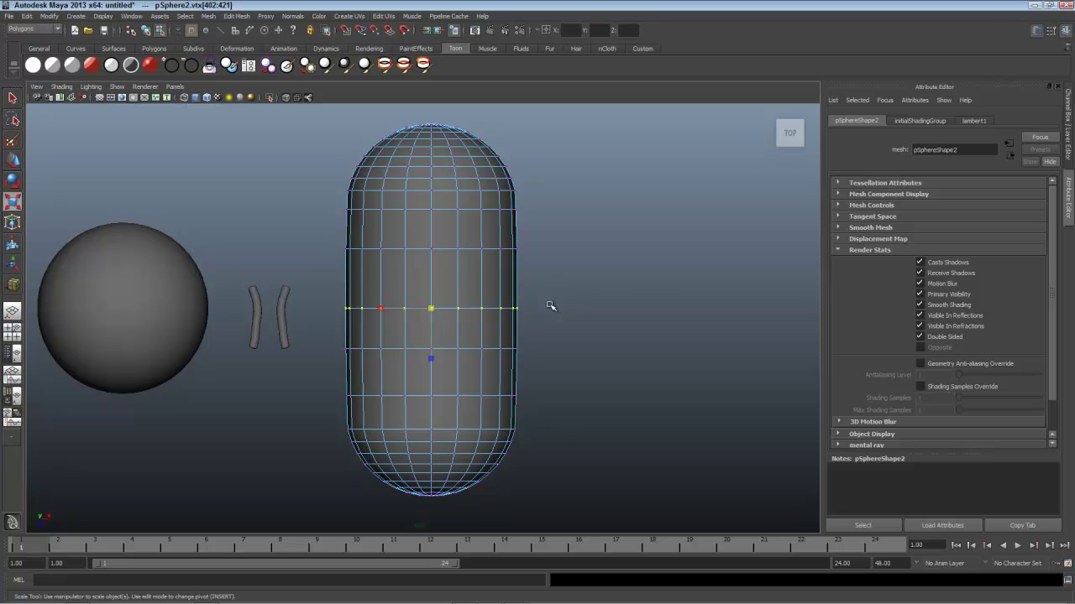
{"action": "key", "text": "space"}
{"action": "left_click_drag", "start_coordinate": [550, 306], "coordinate": [551, 292]}
{"action": "left_click_drag", "start_coordinate": [692, 383], "coordinate": [643, 353], "text": "alt"}
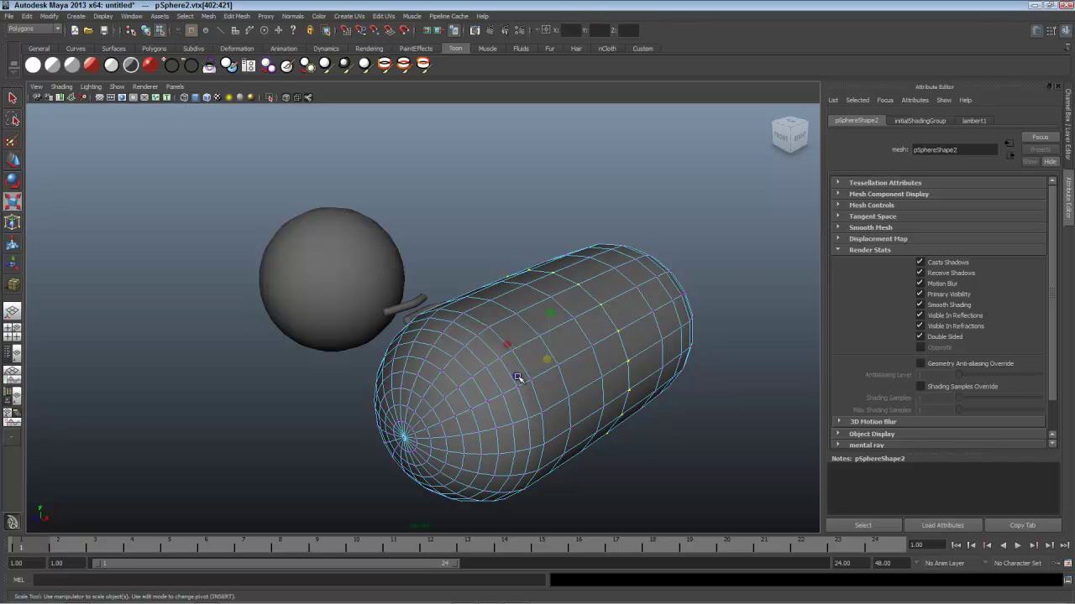
{"action": "left_click_drag", "start_coordinate": [518, 378], "coordinate": [562, 434]}
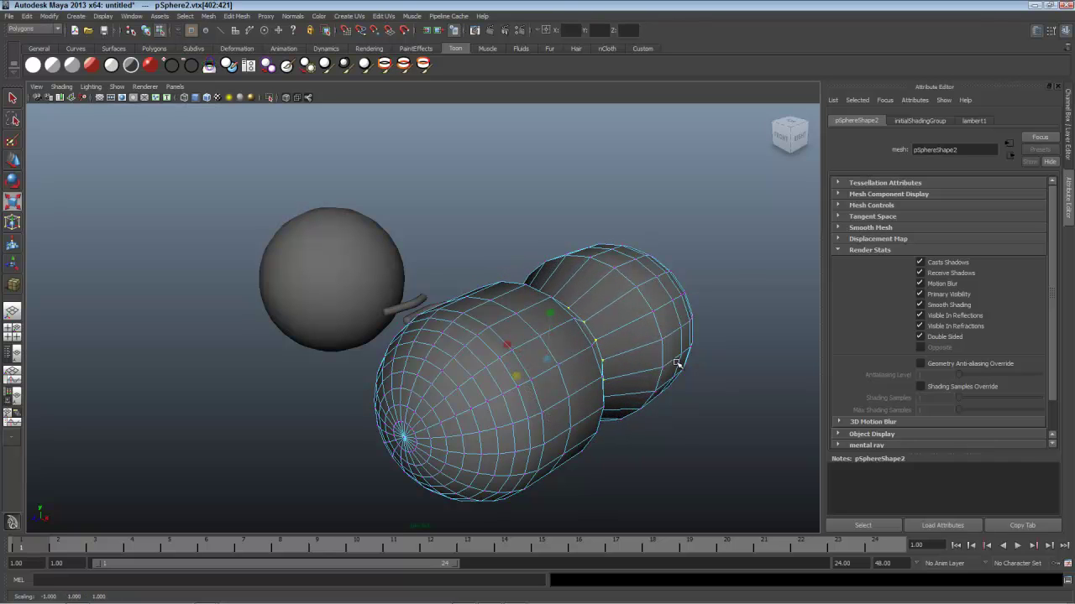
- Select the rings just above and below the waist and scale them narrower
{"action": "key", "text": "space"}
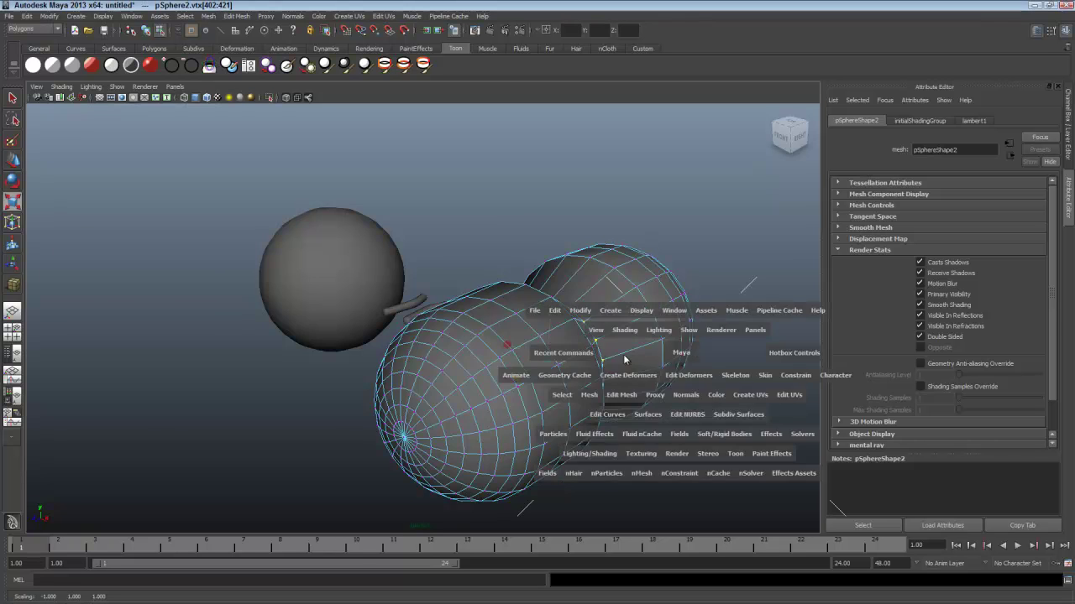
{"action": "left_click_drag", "start_coordinate": [681, 356], "coordinate": [541, 286]}
{"action": "left_click_drag", "start_coordinate": [544, 240], "coordinate": [331, 266]}
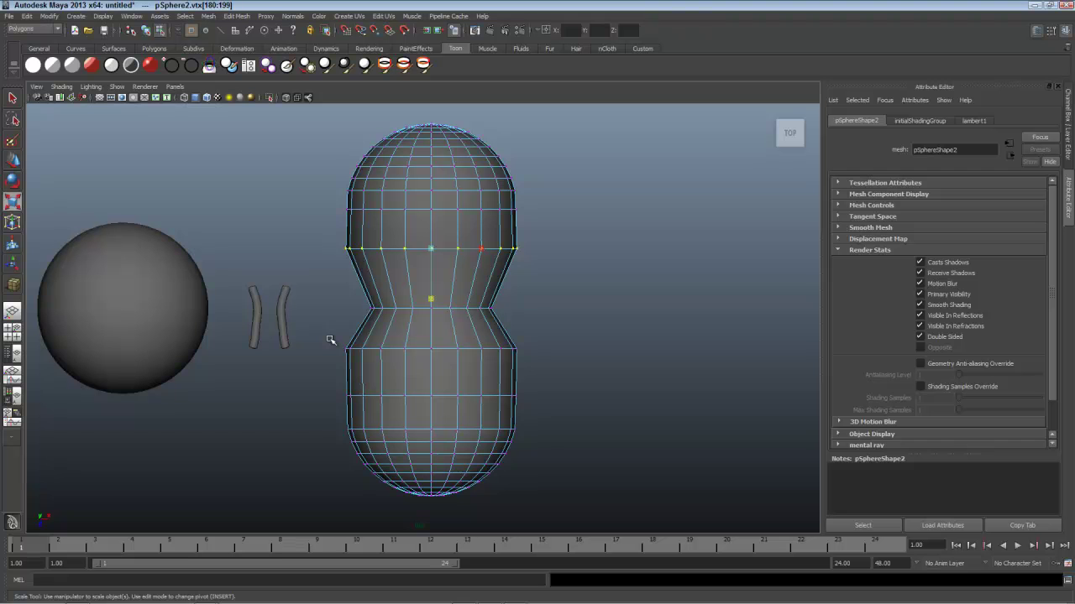
{"action": "left_click_drag", "start_coordinate": [329, 337], "coordinate": [583, 340], "text": "shift"}
{"action": "key", "text": "space"}
{"action": "left_click_drag", "start_coordinate": [638, 431], "coordinate": [622, 431], "text": "alt"}
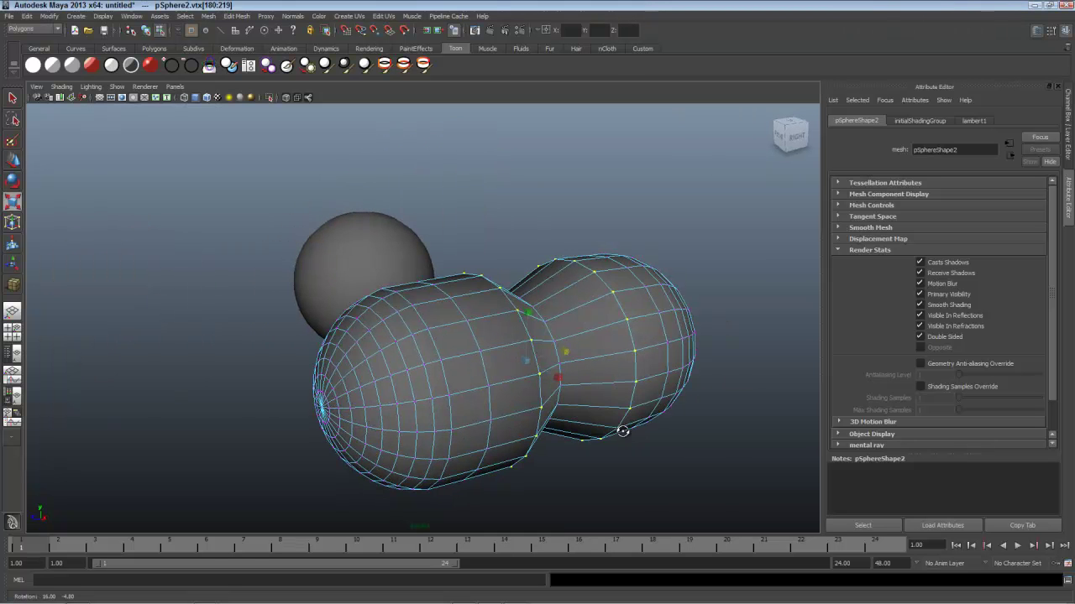
{"action": "key", "text": "r"}
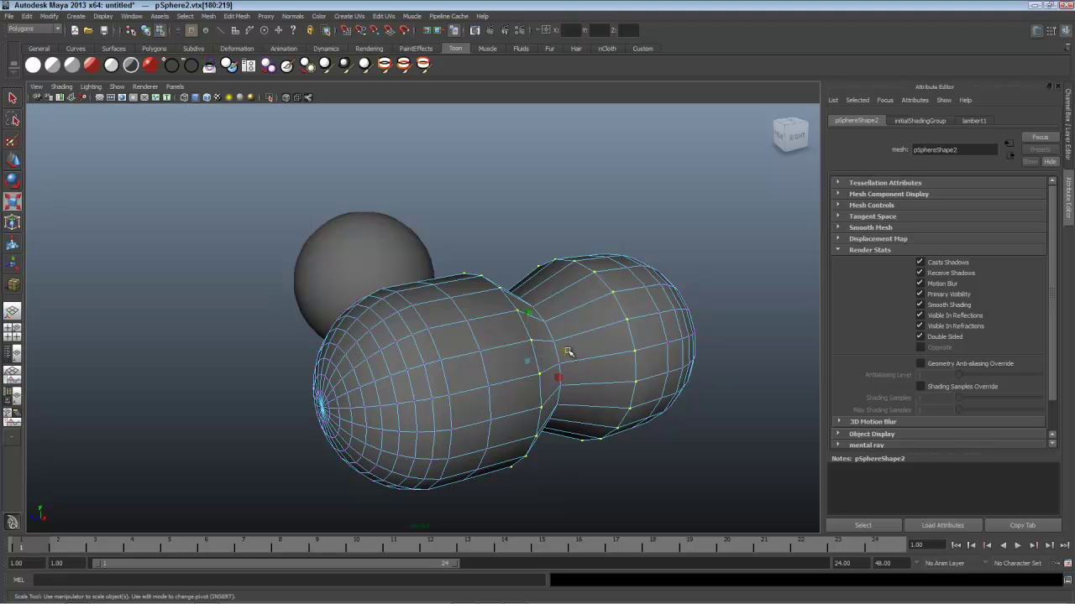
{"action": "mouse_move", "coordinate": [568, 352]}
{"action": "left_mouse_down"}
{"action": "mouse_move", "coordinate": [561, 383]}
{"action": "mouse_move", "coordinate": [550, 351]}
{"action": "left_mouse_up"}
- Select the upper and lower hourglass rings, check the shape in perspective, then return to top view
{"action": "key", "text": "space"}
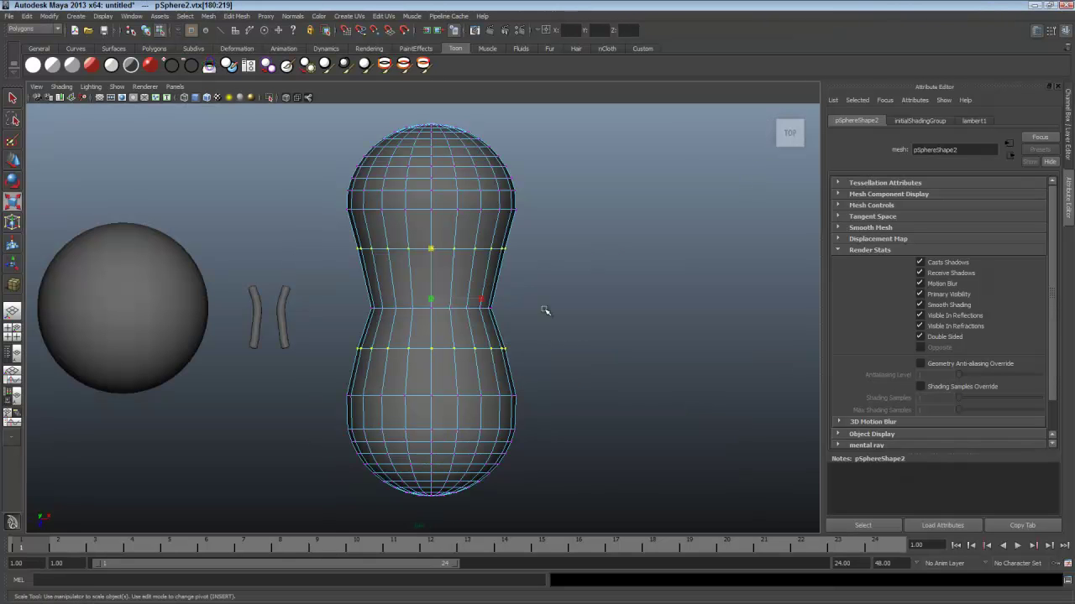
{"action": "left_click_drag", "start_coordinate": [535, 206], "coordinate": [316, 223]}
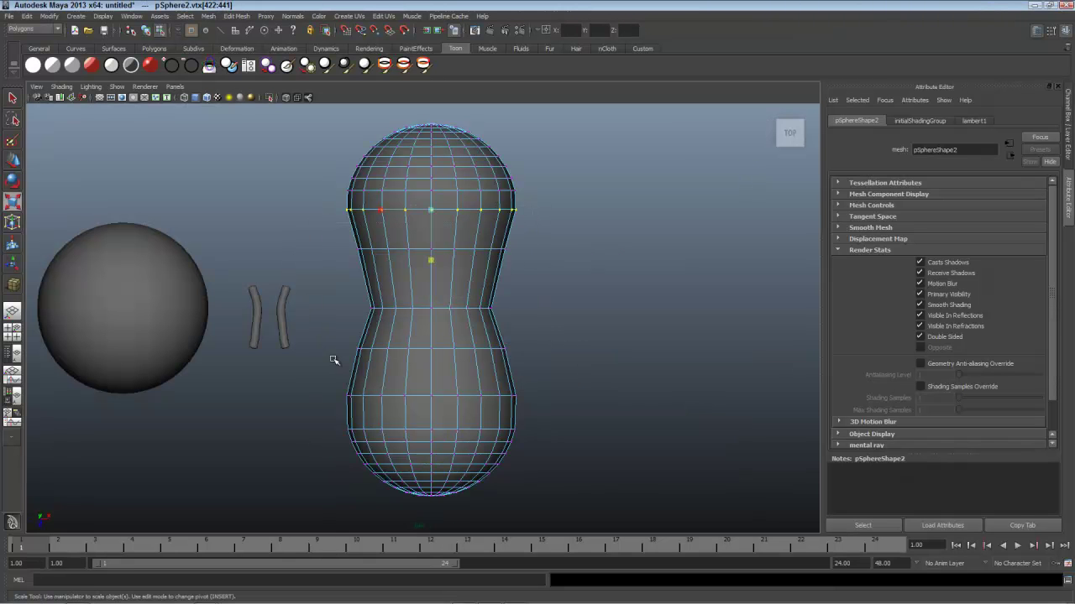
{"action": "left_click_drag", "start_coordinate": [328, 364], "coordinate": [327, 403]}
{"action": "key", "text": "space"}
{"action": "left_click_drag", "start_coordinate": [581, 307], "coordinate": [563, 356]}
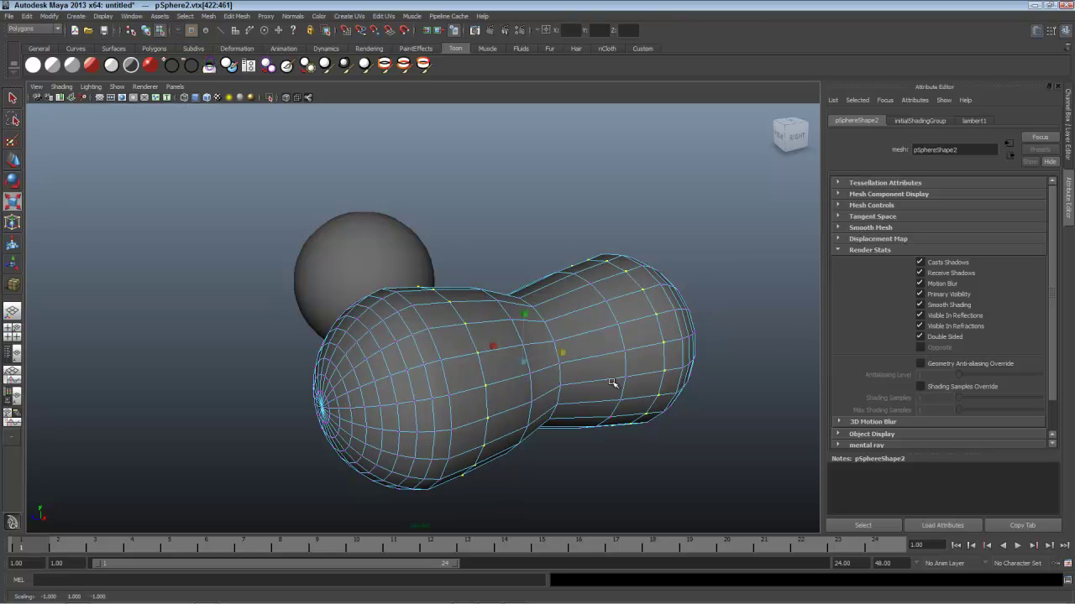
{"action": "key", "text": "space"}
{"action": "left_click_drag", "start_coordinate": [594, 401], "coordinate": [604, 408]}
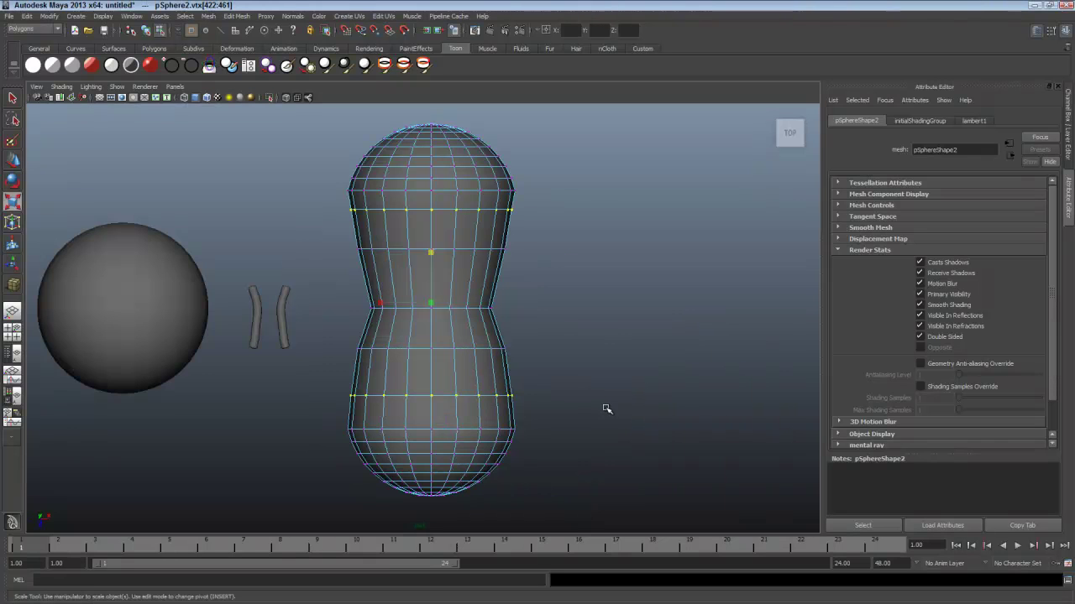
{"action": "key", "text": "F8"}
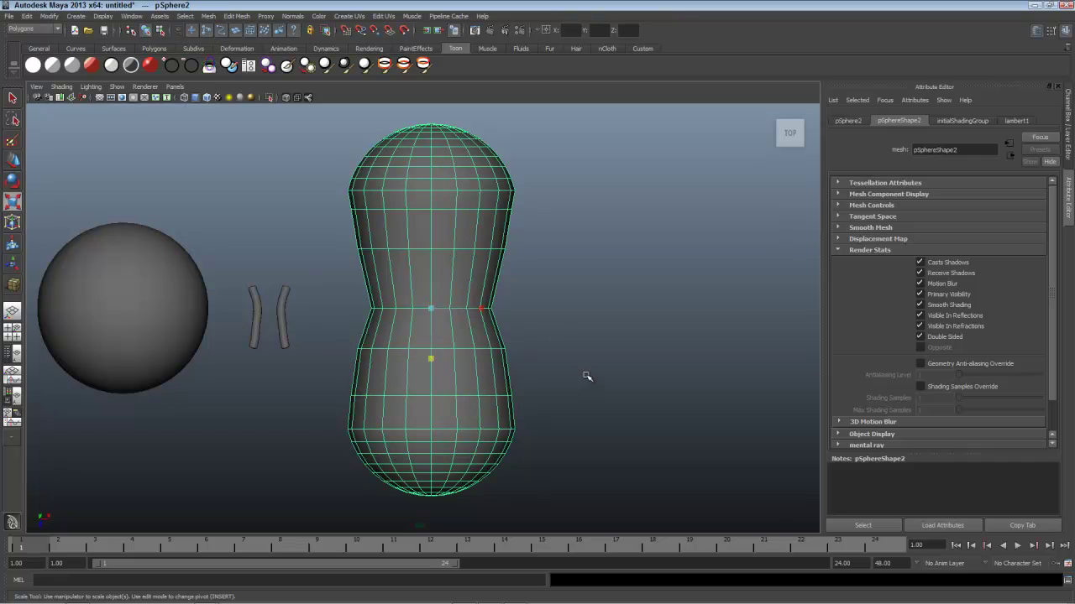
{"action": "left_click", "coordinate": [547, 294]}
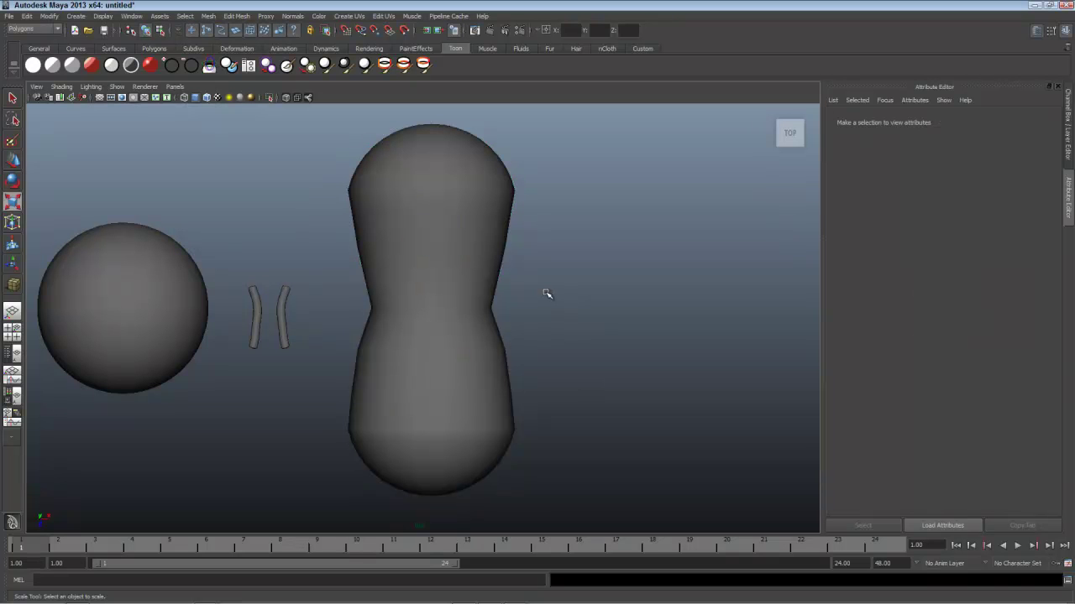
{"action": "left_click", "coordinate": [186, 303]}
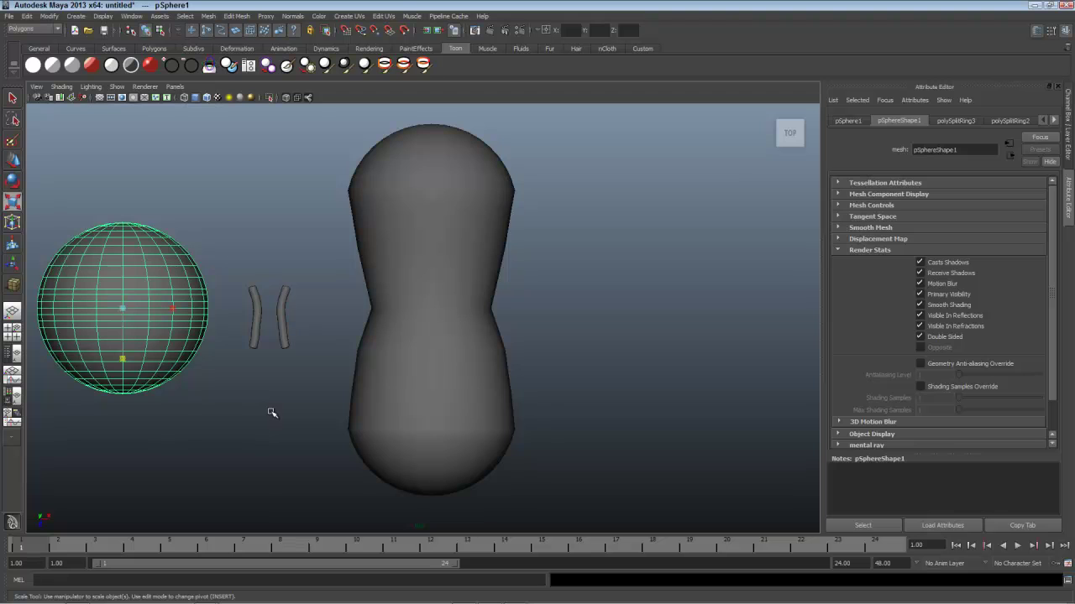
{"action": "left_click", "coordinate": [409, 274]}
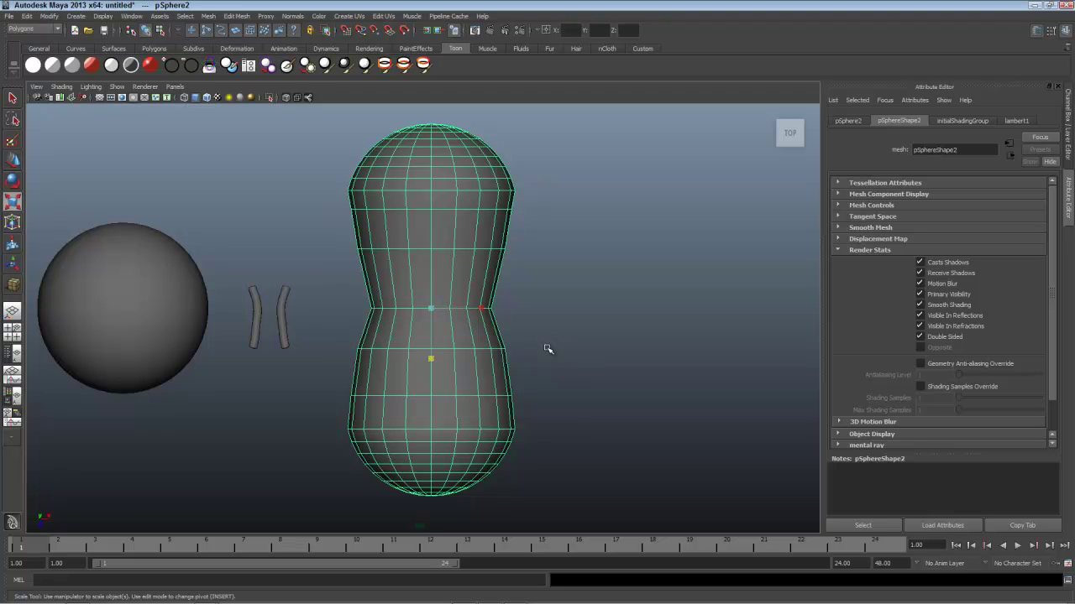
{"action": "left_click", "coordinate": [178, 313]}
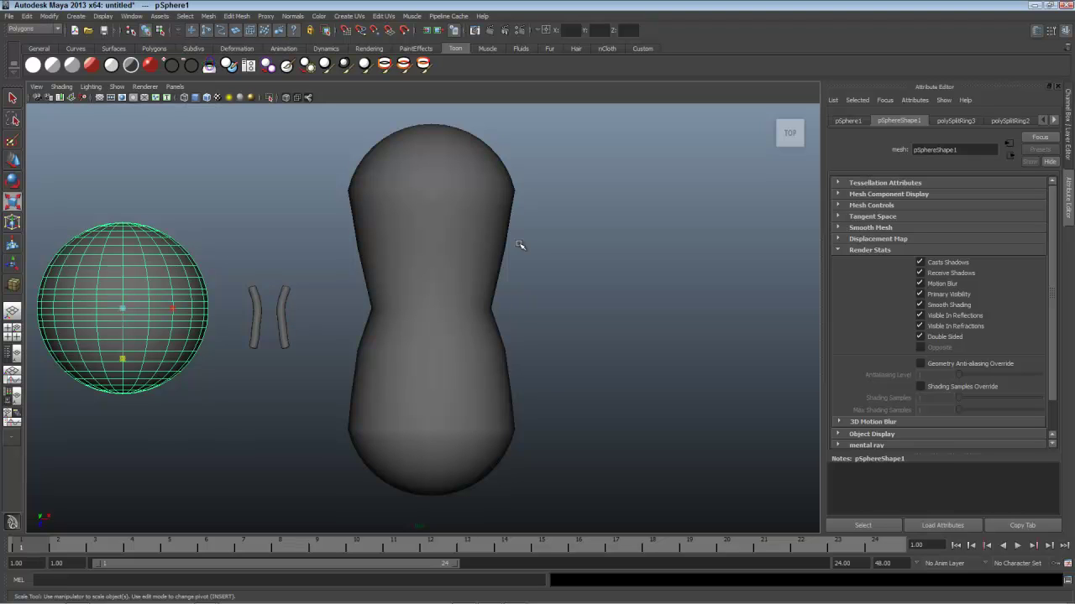
{"action": "left_click", "coordinate": [470, 240]}
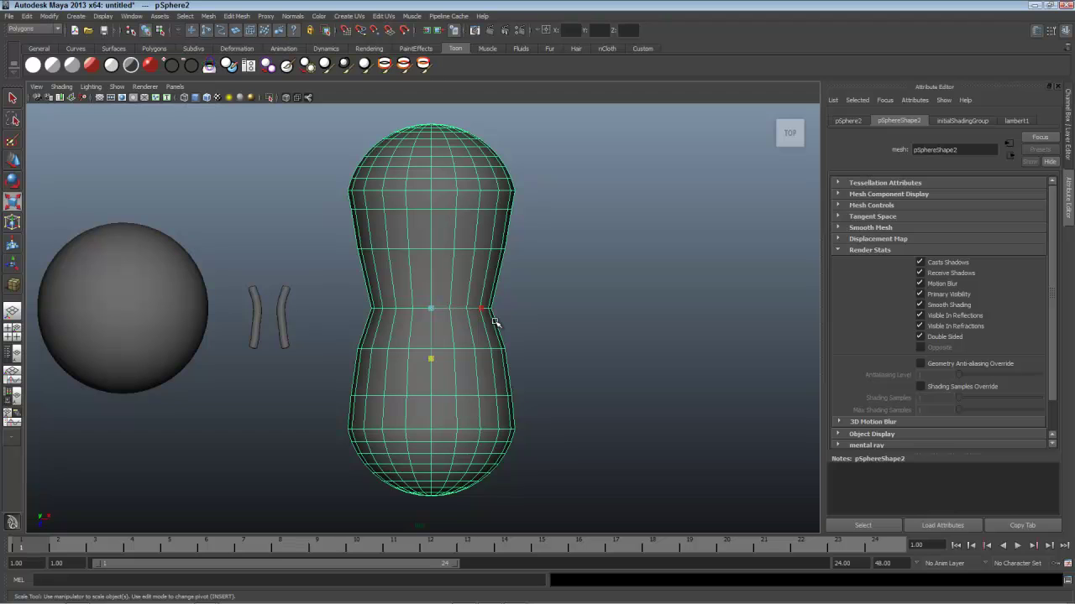
{"action": "left_click", "coordinate": [145, 301]}
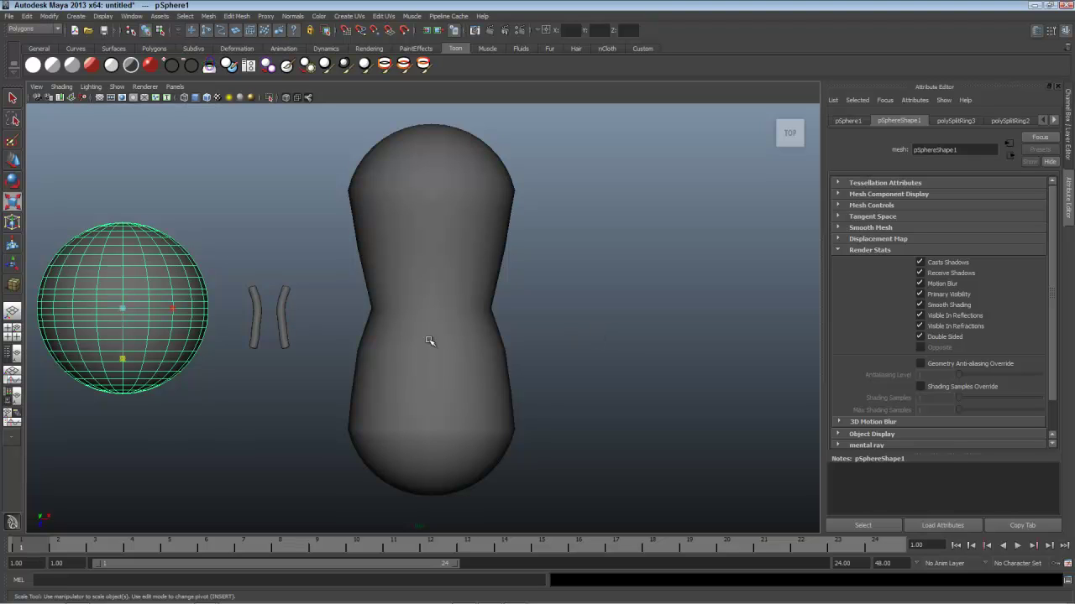
{"action": "left_click", "coordinate": [527, 340]}
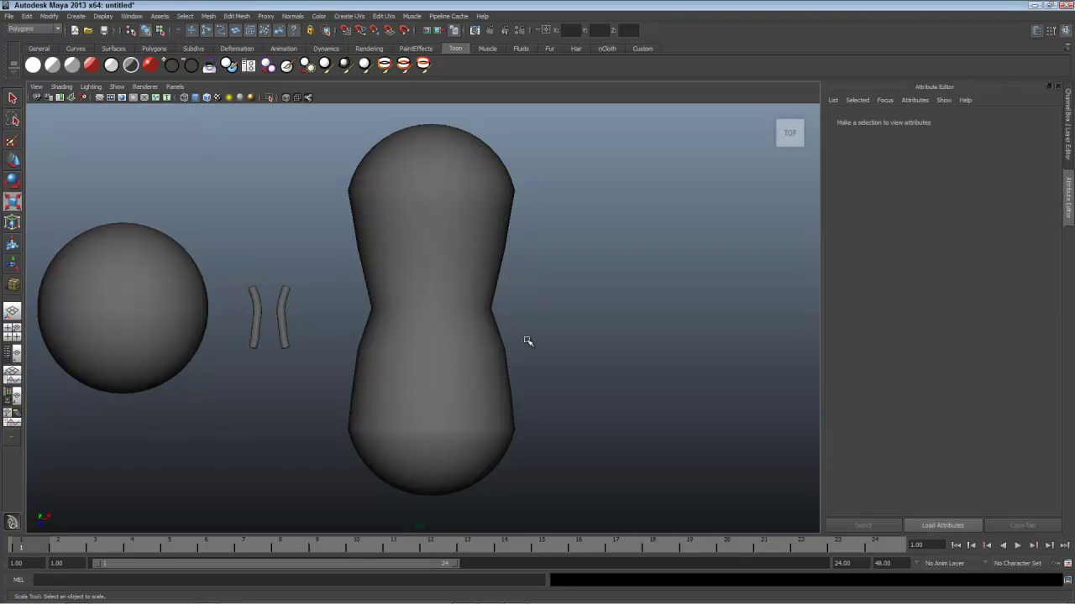